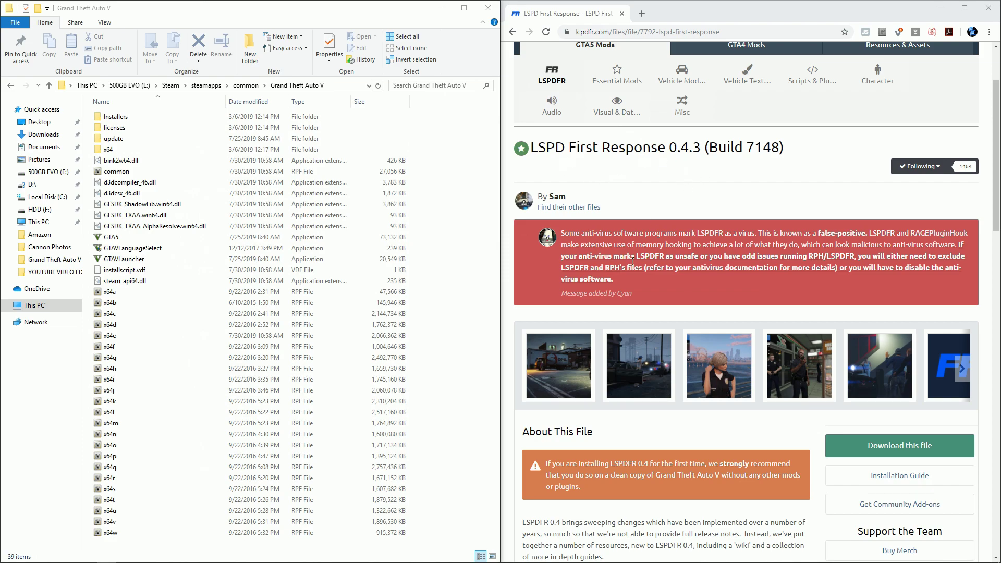
{"action": "left_click_drag", "start_coordinate": [563, 233], "coordinate": [673, 282]}
{"action": "left_click", "coordinate": [606, 234]}
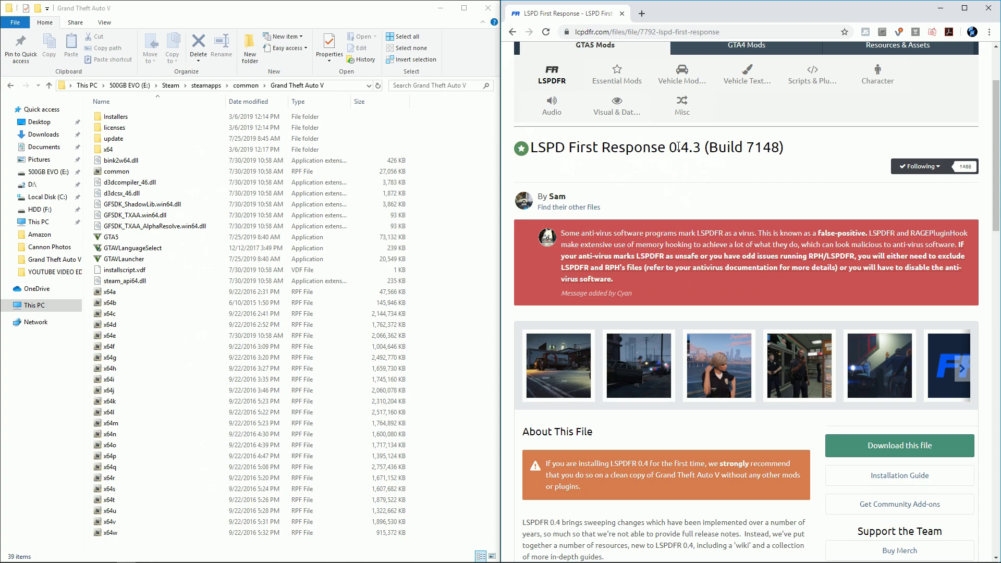
{"action": "left_click_drag", "start_coordinate": [676, 148], "coordinate": [704, 148]}
{"action": "left_click", "coordinate": [766, 190]}
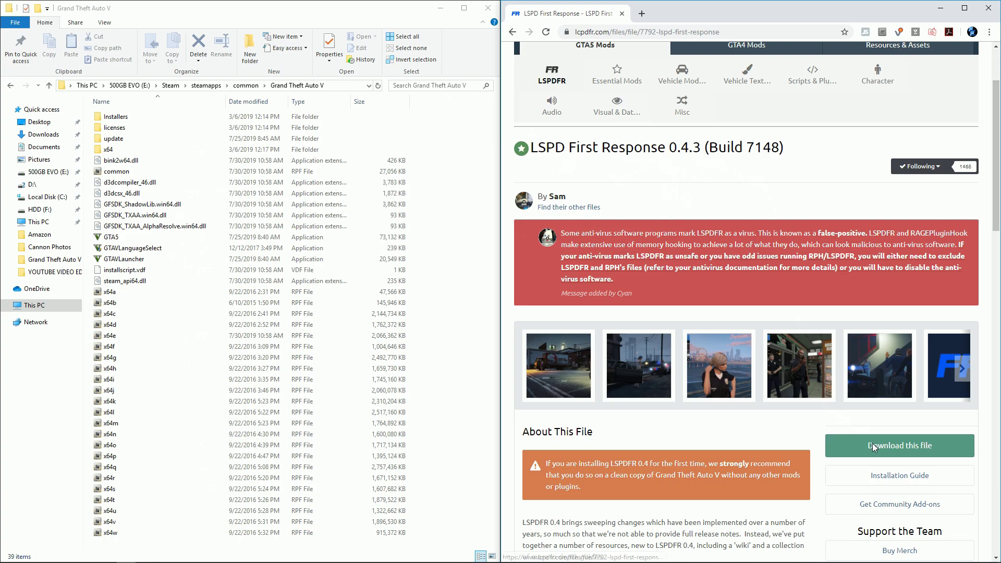
Accept the terms for LSPD First Response 0.4.3 and download LSPDFR_043_Manual_Install.zip.
{"action": "left_click", "coordinate": [900, 446]}
{"action": "scroll", "coordinate": [701, 150], "scroll_direction": "down", "scroll_amount": 15}
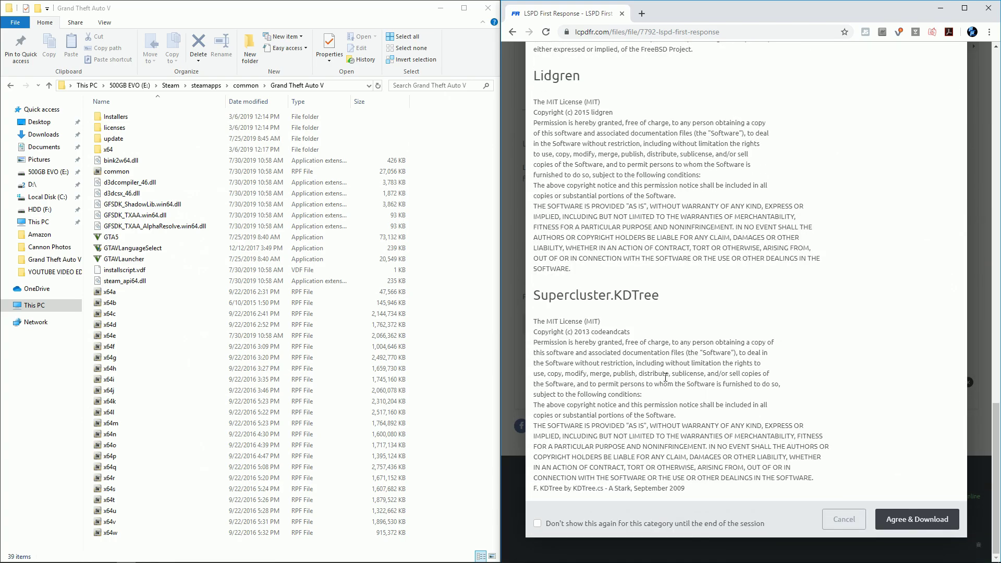
{"action": "left_click", "coordinate": [892, 540]}
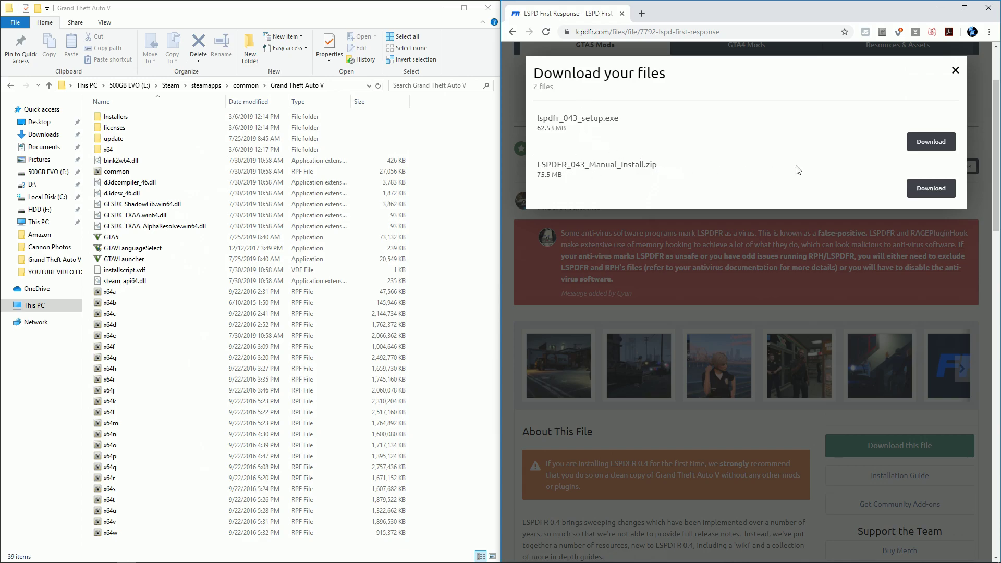
{"action": "left_click", "coordinate": [921, 186]}
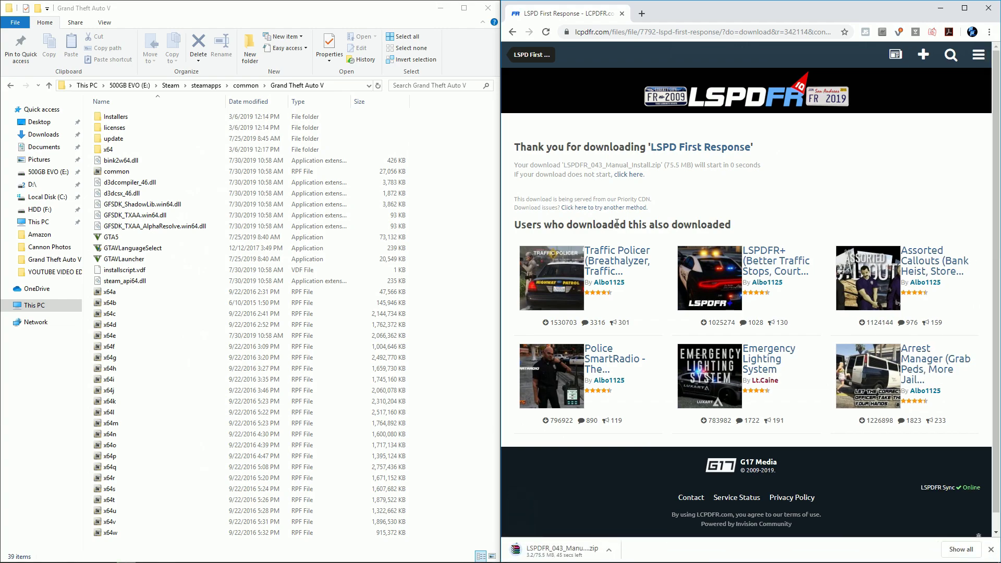
{"action": "mouse_move", "coordinate": [616, 290]}
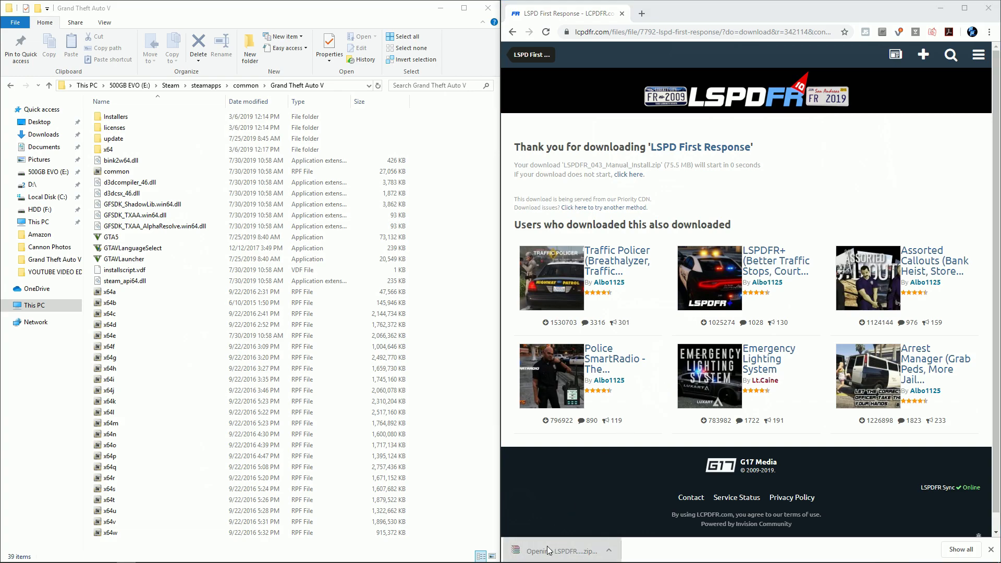
Dismiss the WinRAR licence reminder and place the LSPDFR manual install archive beside the Grand Theft Auto V folder.
{"action": "left_click_drag", "start_coordinate": [515, 185], "coordinate": [739, 105]}
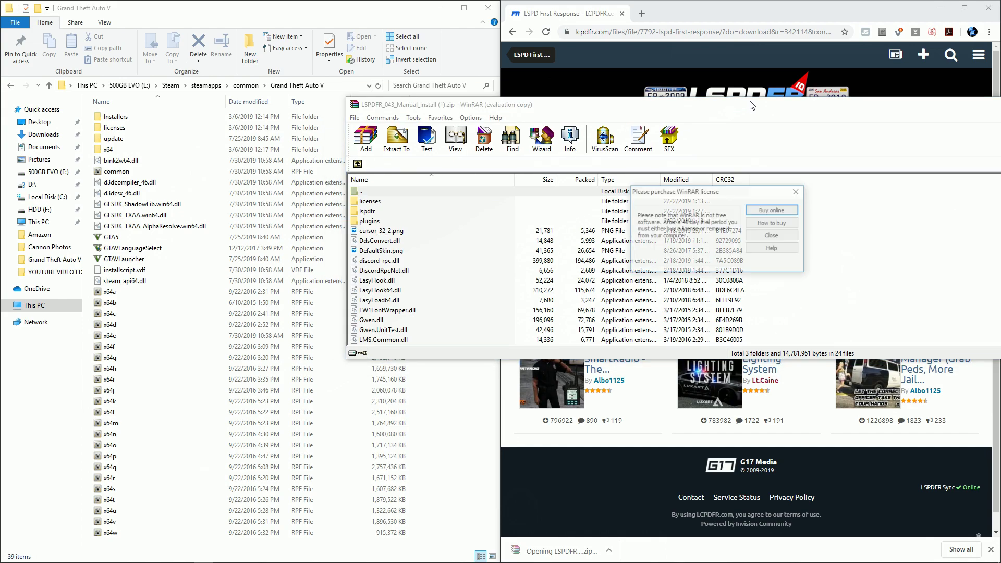
{"action": "left_click", "coordinate": [788, 236]}
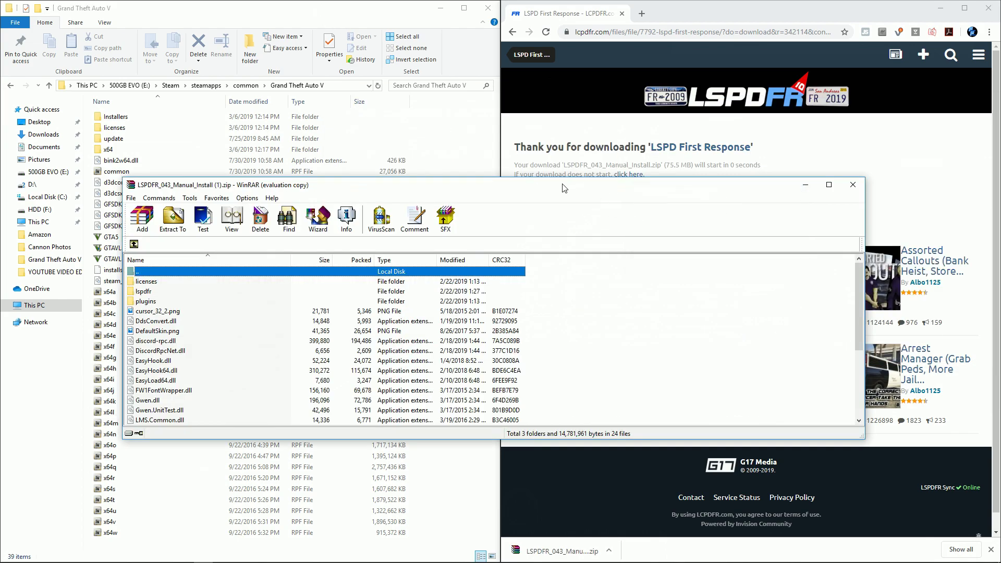
{"action": "left_click_drag", "start_coordinate": [761, 110], "coordinate": [933, 137]}
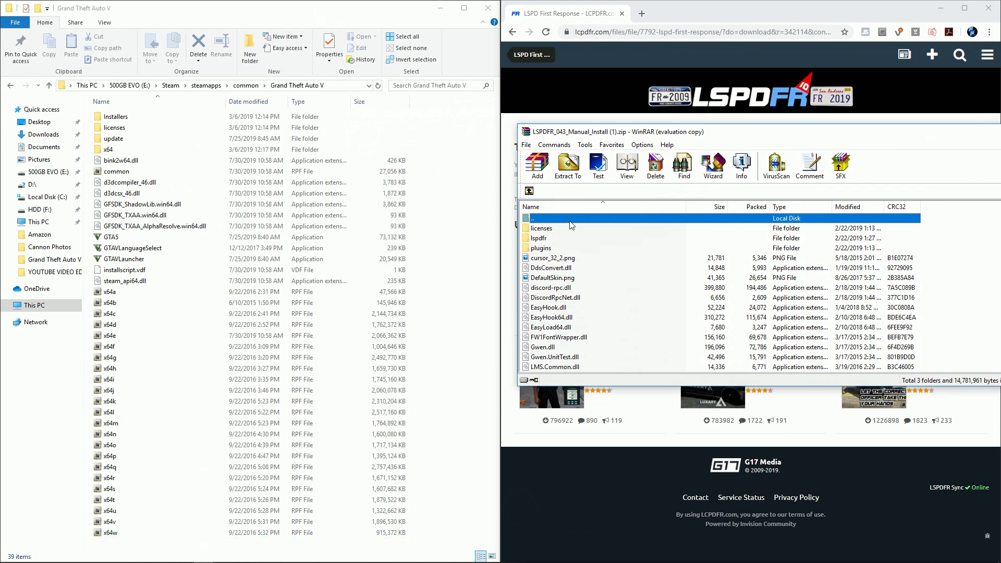
Extract everything in the archive except the licenses folder into the Grand Theft Auto V folder.
{"action": "left_click", "coordinate": [554, 239]}
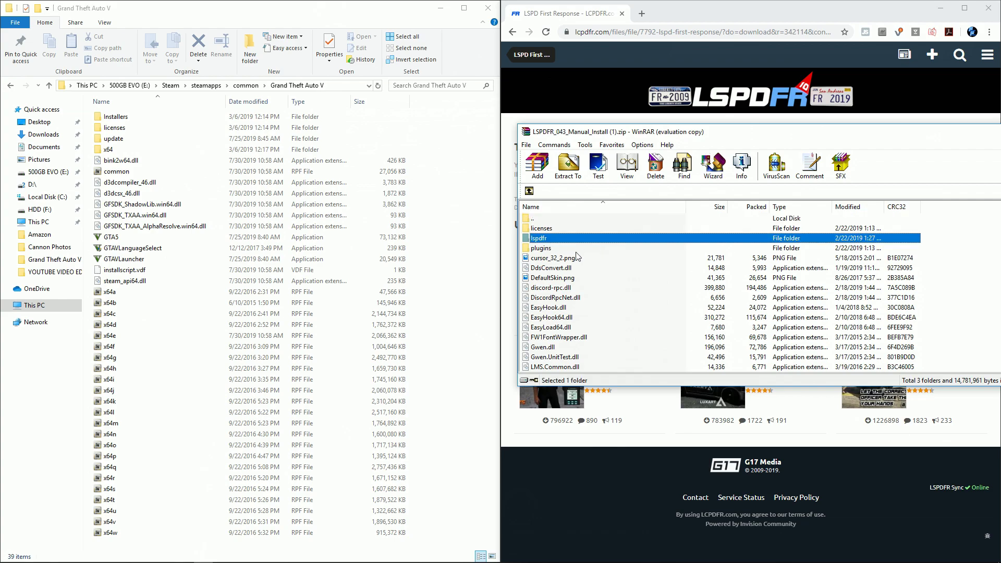
{"action": "scroll", "coordinate": [576, 298], "scroll_direction": "down", "scroll_amount": 4}
{"action": "scroll", "coordinate": [576, 299], "scroll_direction": "up", "scroll_amount": 4}
{"action": "scroll", "coordinate": [590, 347], "scroll_direction": "down", "scroll_amount": 4}
{"action": "left_click", "coordinate": [559, 367], "text": "shift"}
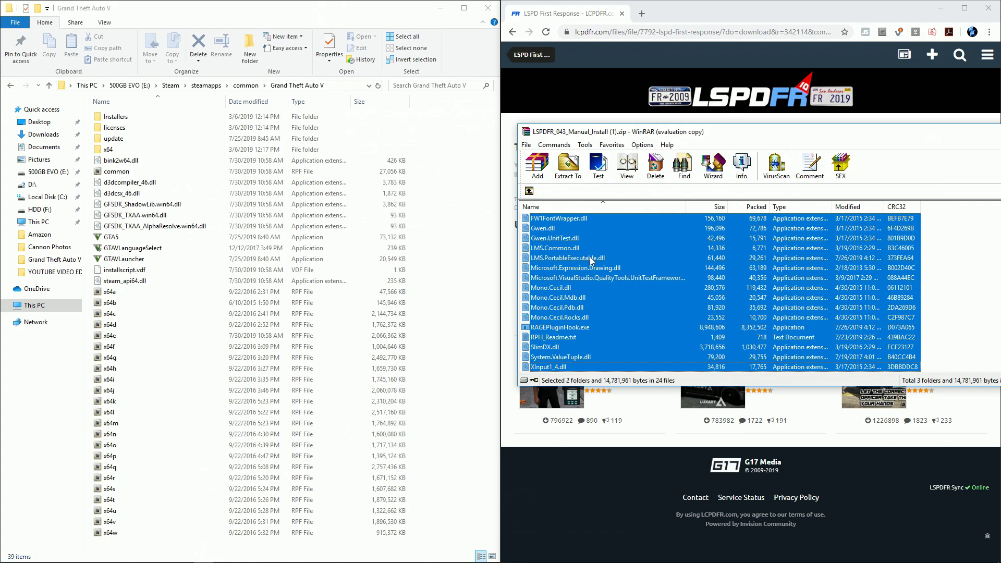
{"action": "left_click_drag", "start_coordinate": [586, 260], "coordinate": [461, 277]}
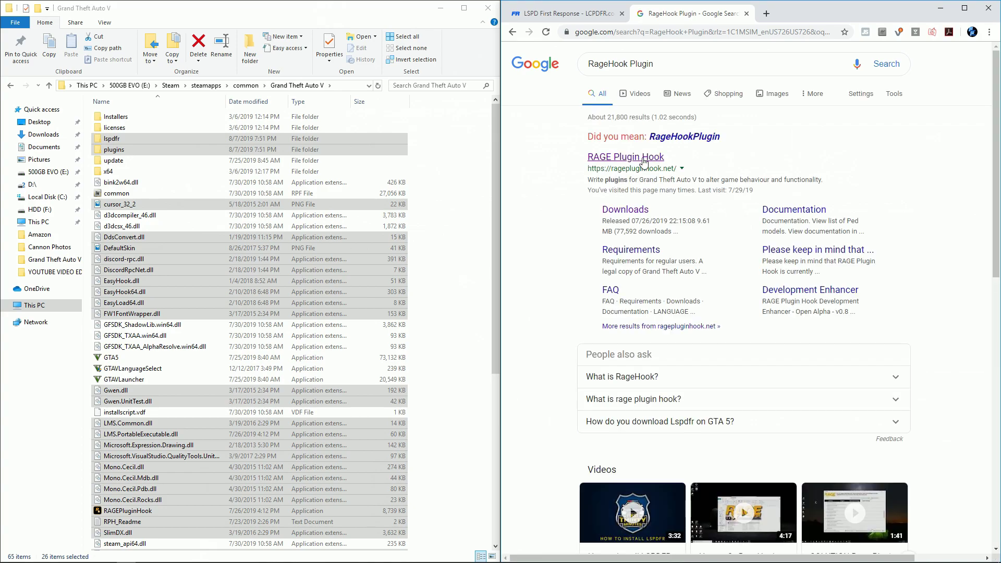
Open the RAGE Plugin Hook website's Downloads page and check which game patches the newest release supports.
{"action": "left_click", "coordinate": [642, 159]}
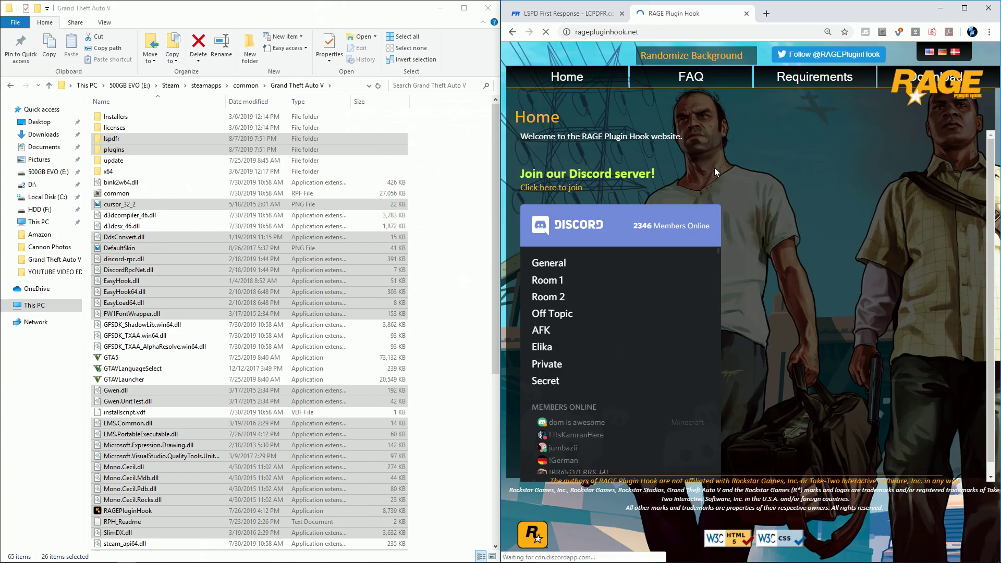
{"action": "scroll", "coordinate": [801, 170], "scroll_direction": "down", "scroll_amount": 1}
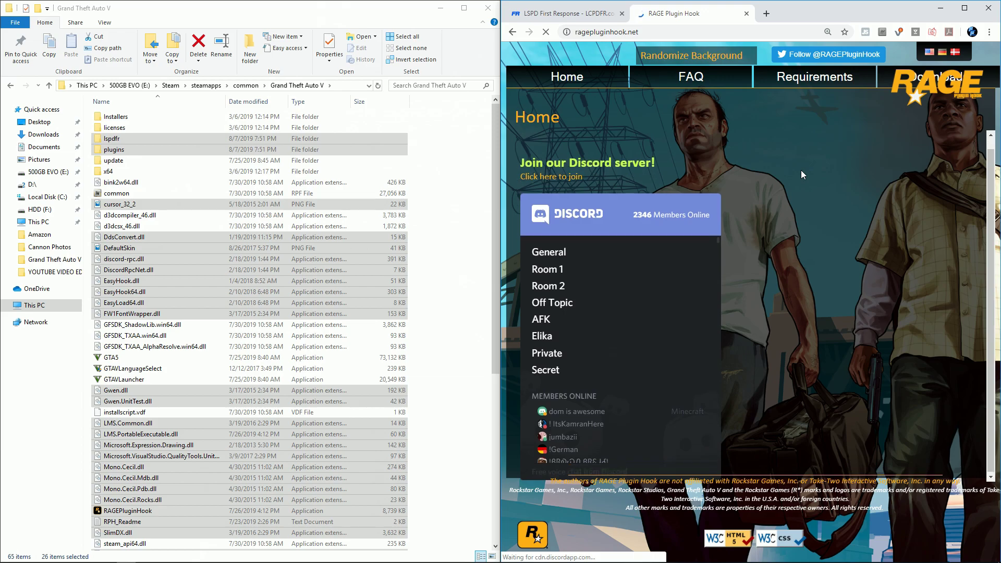
{"action": "scroll", "coordinate": [800, 183], "scroll_direction": "up", "scroll_amount": 1}
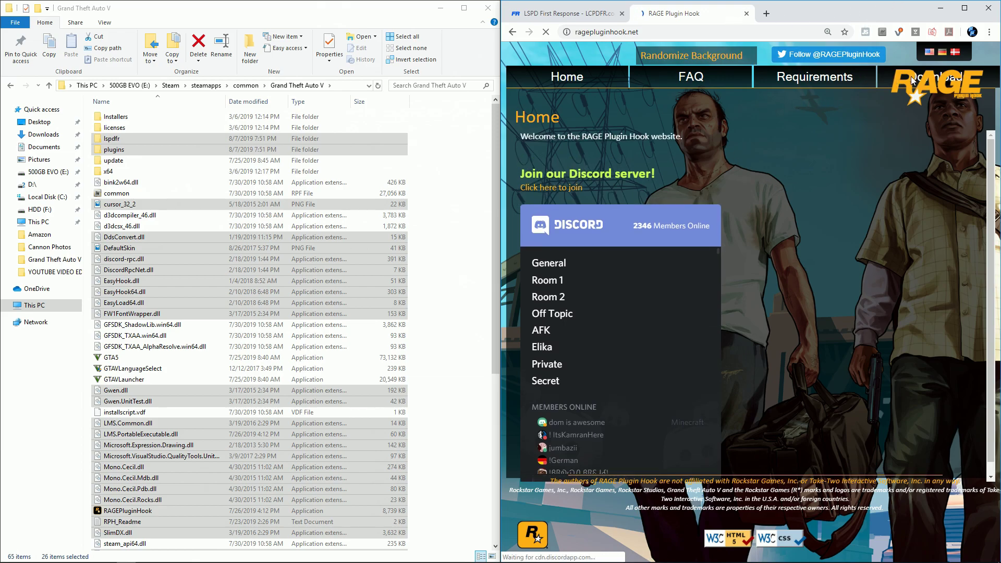
{"action": "left_click", "coordinate": [965, 8]}
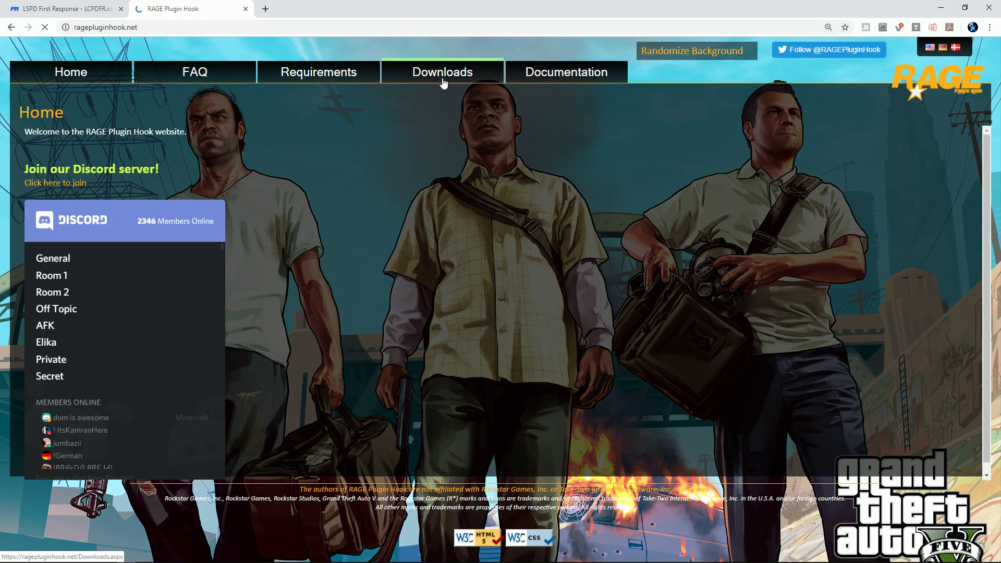
{"action": "left_click", "coordinate": [442, 73]}
{"action": "left_click", "coordinate": [964, 8]}
{"action": "scroll", "coordinate": [360, 368], "scroll_direction": "down", "scroll_amount": 3}
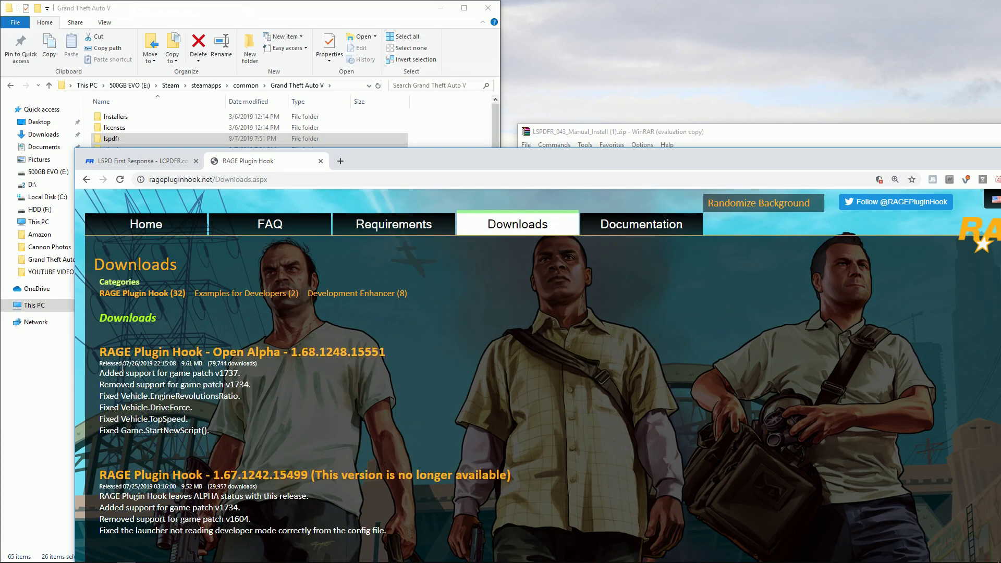
{"action": "left_click_drag", "start_coordinate": [123, 364], "coordinate": [230, 385]}
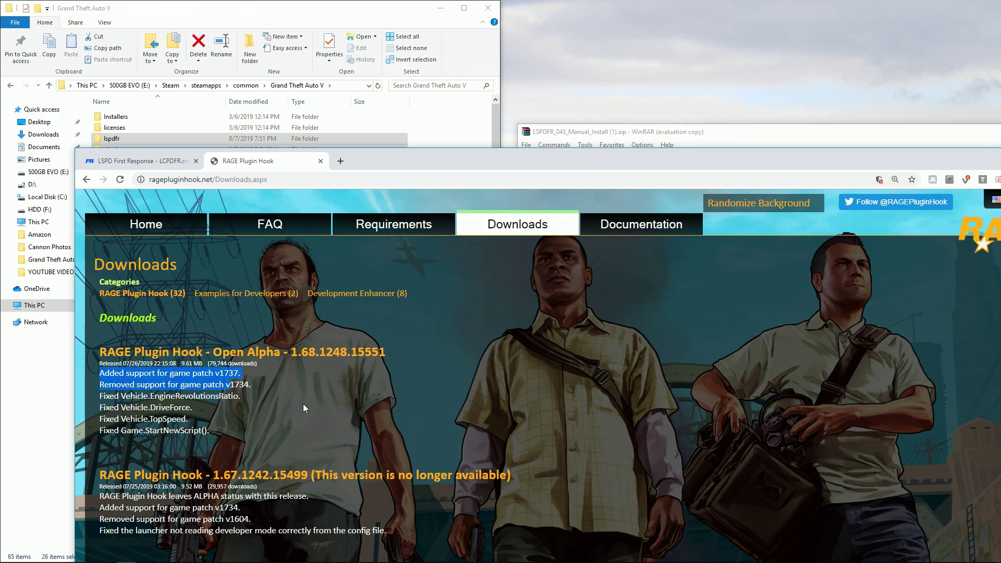
{"action": "left_click_drag", "start_coordinate": [121, 385], "coordinate": [320, 392]}
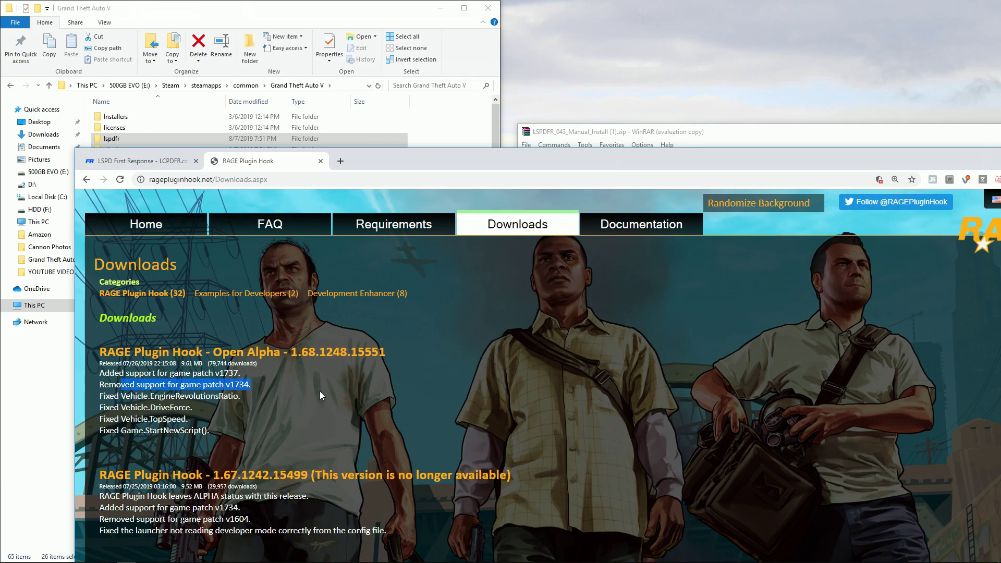
Place the browser beside the game folder again and return to the LSPD First Response file page.
{"action": "left_click", "coordinate": [372, 10]}
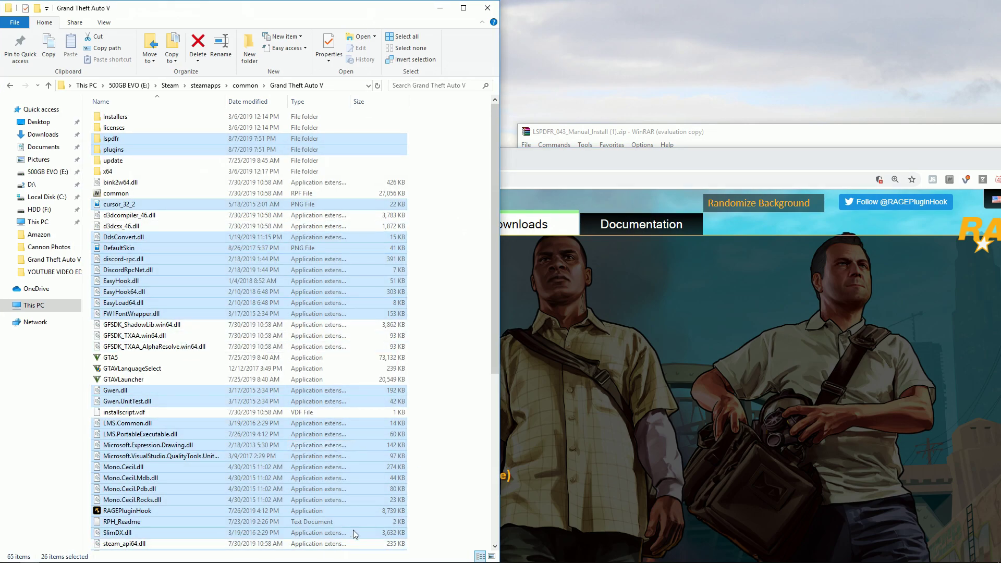
{"action": "left_click", "coordinate": [651, 159]}
{"action": "left_click", "coordinate": [192, 166]}
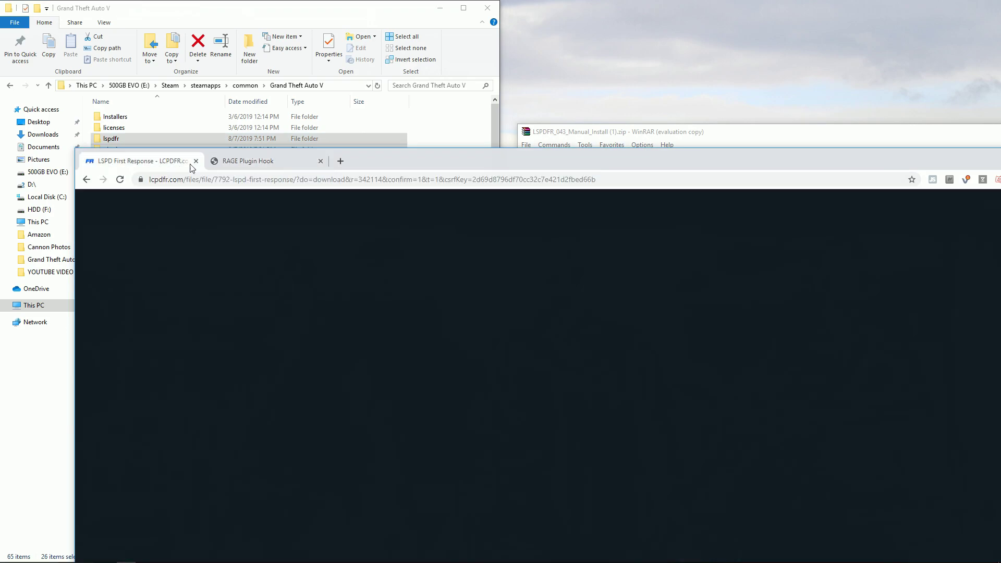
{"action": "left_click_drag", "start_coordinate": [506, 152], "coordinate": [999, 156]}
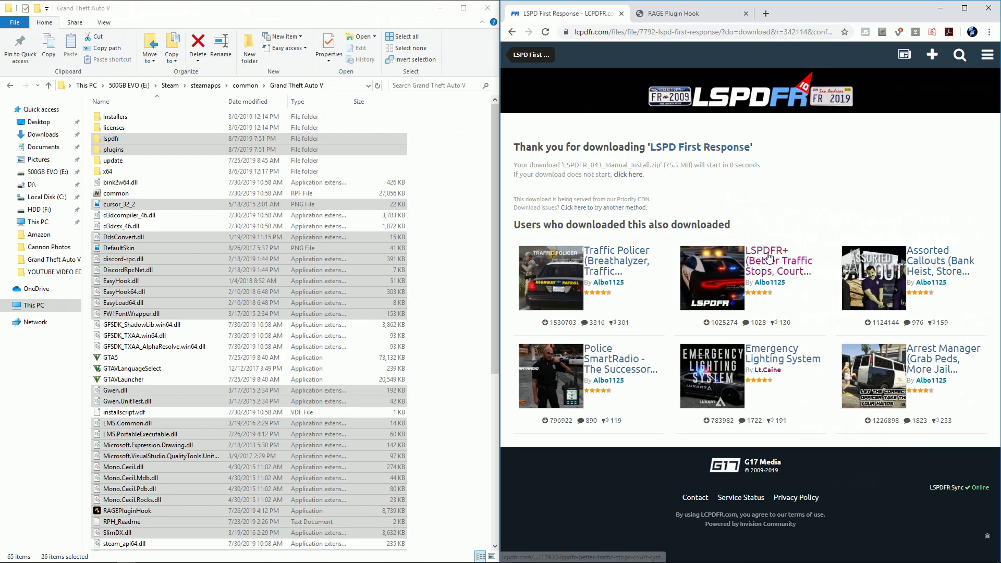
{"action": "left_click", "coordinate": [512, 33]}
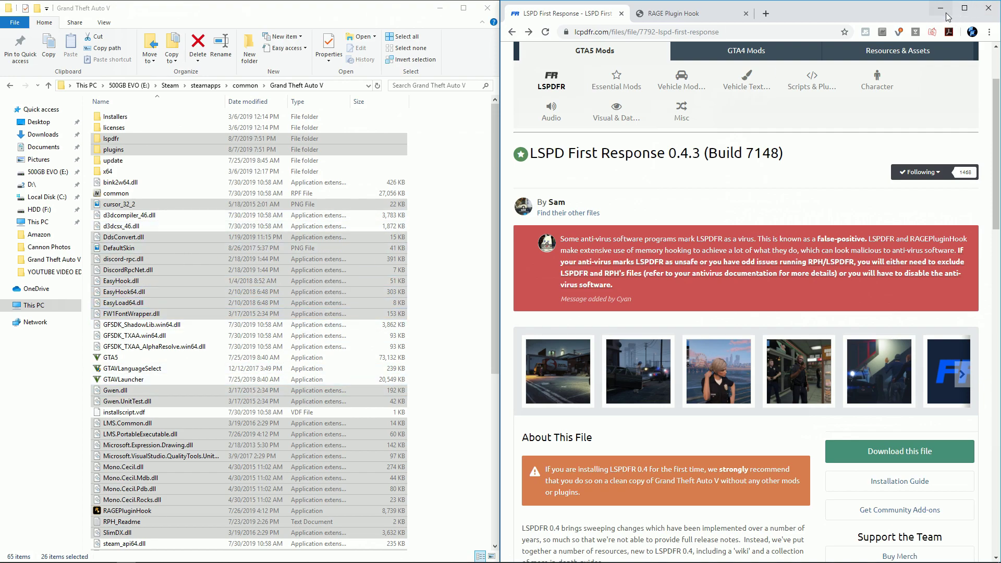
Run RAGEPluginHook from the game folder, agree to back up the current game version, and bring its whole Settings window into view.
{"action": "double_click", "coordinate": [141, 514]}
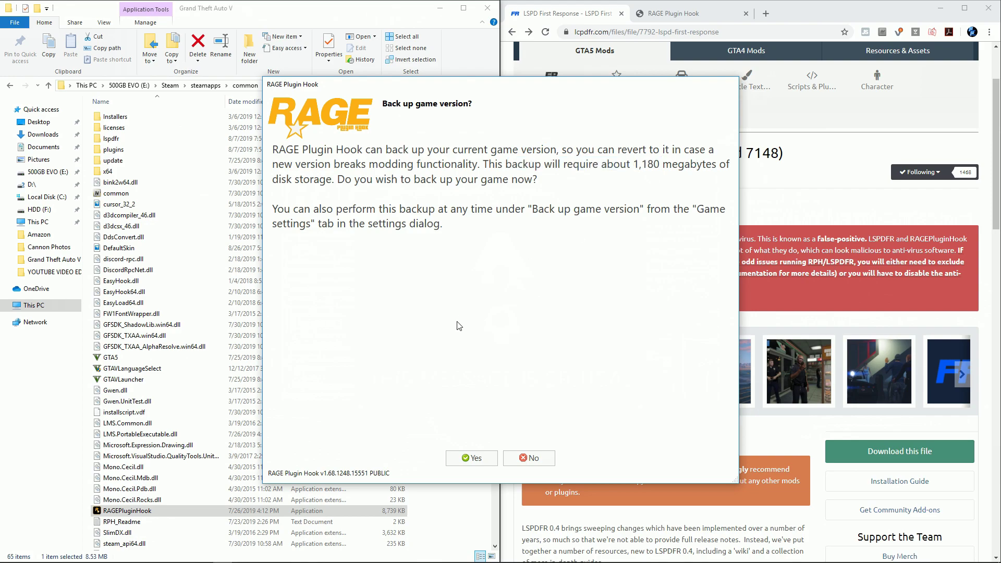
{"action": "left_click", "coordinate": [469, 459]}
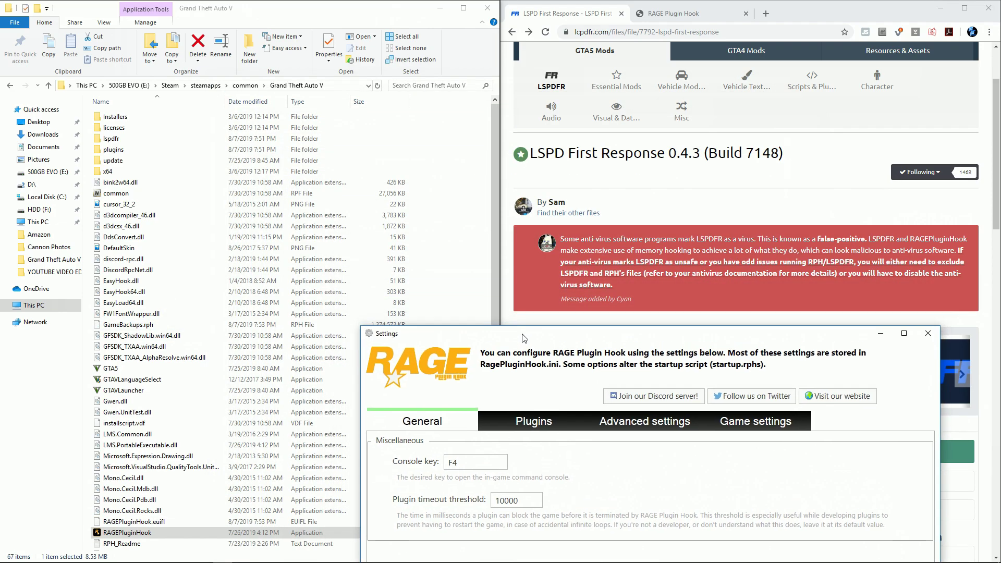
{"action": "left_click_drag", "start_coordinate": [524, 338], "coordinate": [421, 424]}
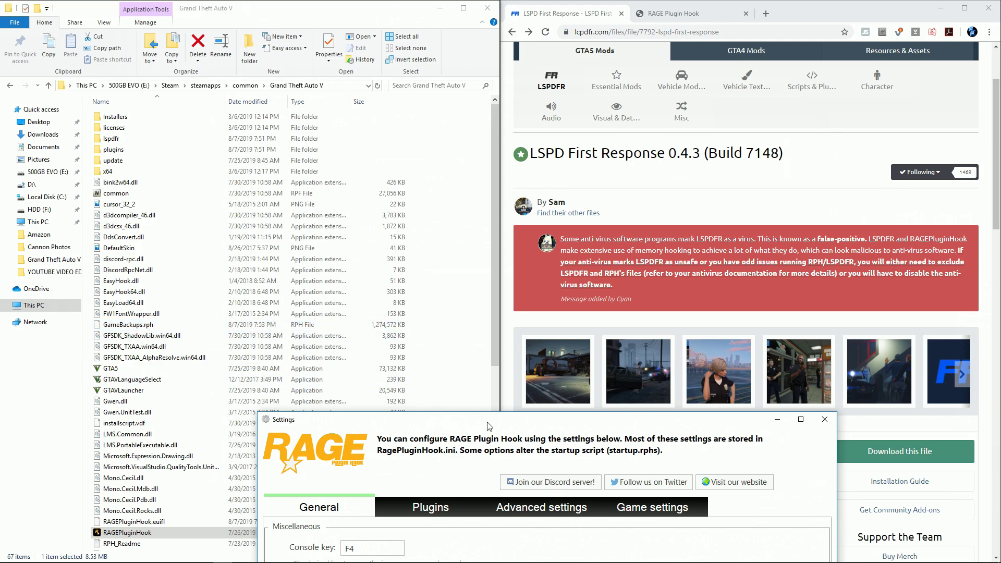
{"action": "left_click_drag", "start_coordinate": [490, 425], "coordinate": [465, 86]}
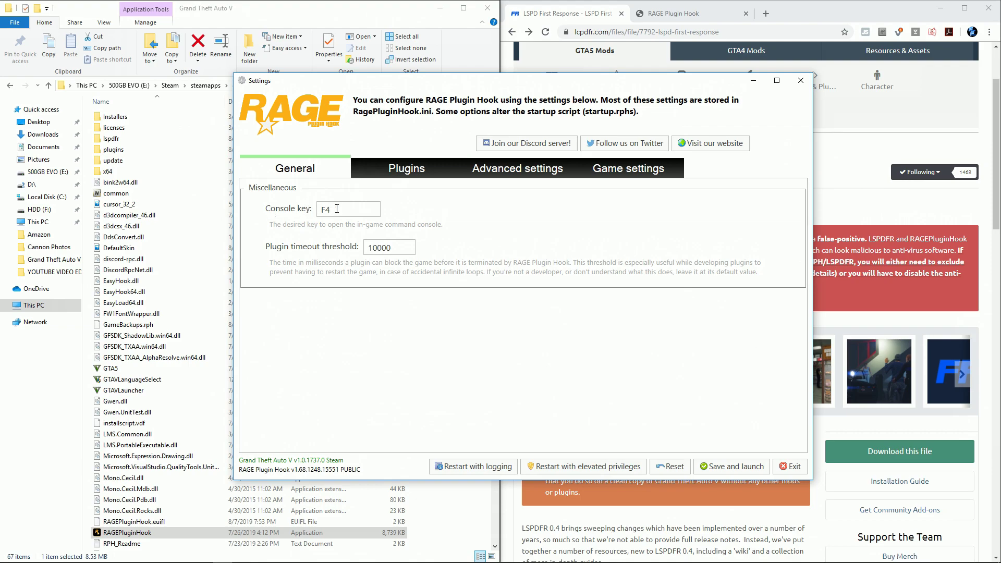
Configure RAGE Plugin Hook to load only selected plugins on startup, with LSPD First Response enabled.
{"action": "left_click", "coordinate": [407, 169]}
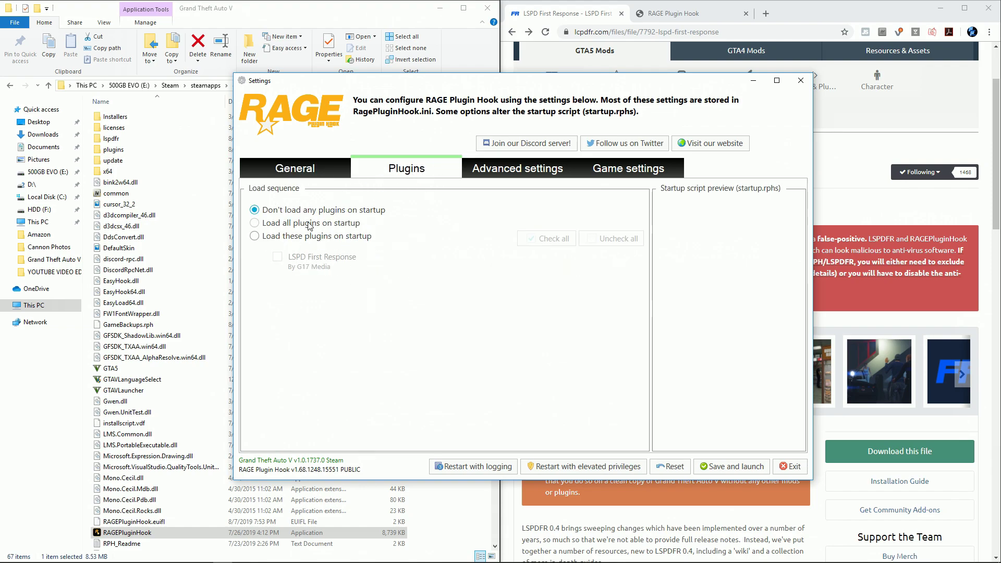
{"action": "left_click", "coordinate": [274, 237]}
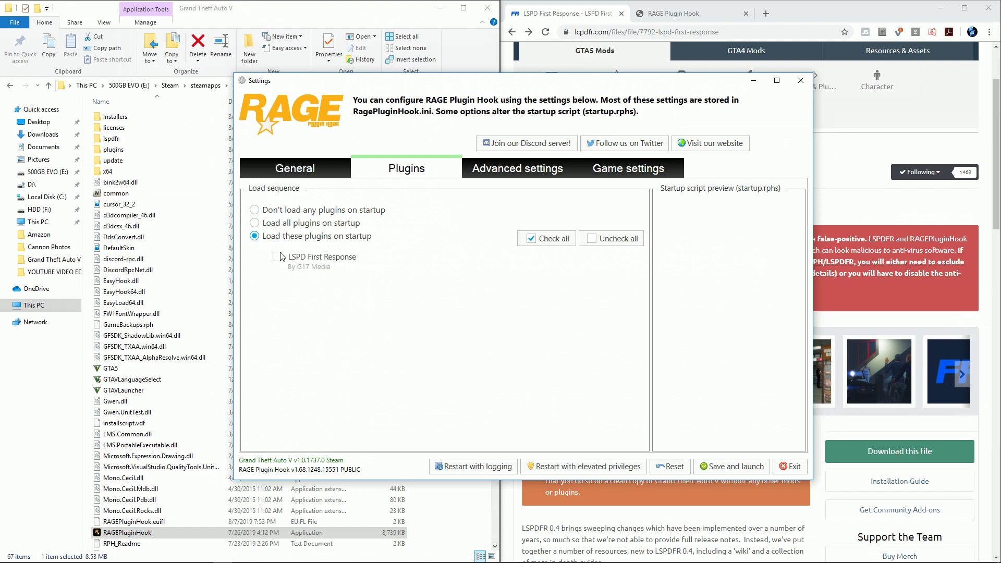
{"action": "left_click", "coordinate": [277, 257]}
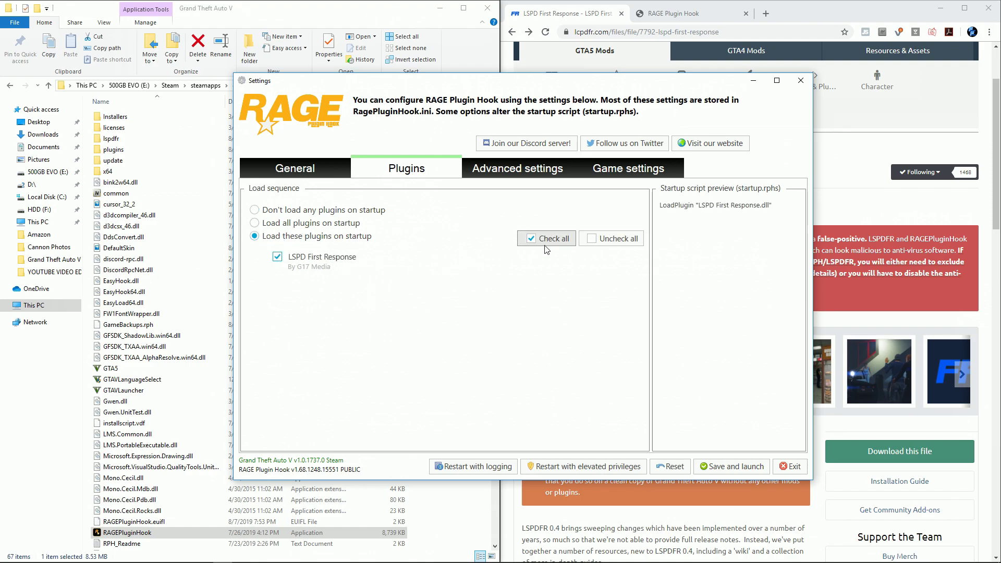
Review the advanced settings and the revert game version options, and save the settings and launch the game.
{"action": "left_click", "coordinate": [521, 173]}
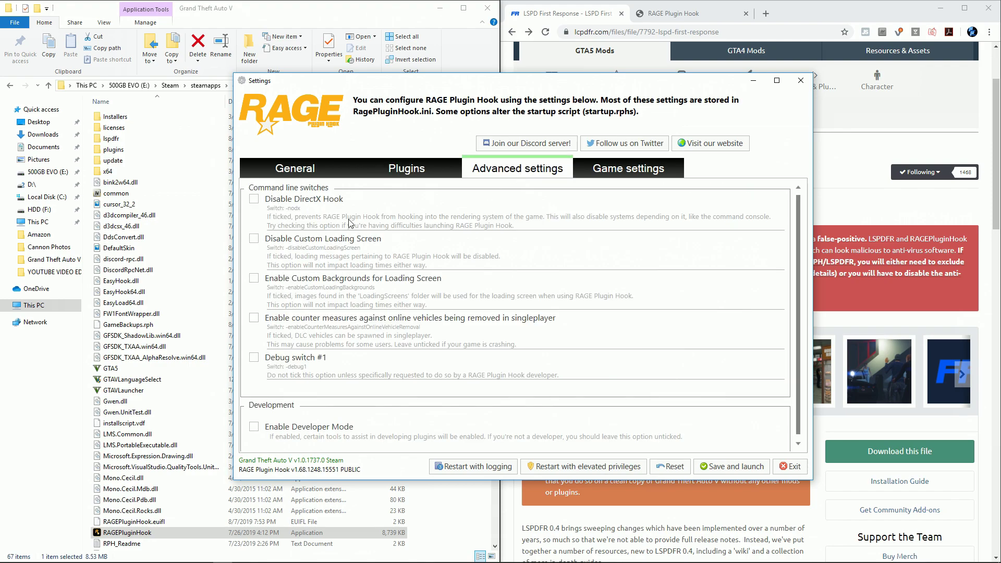
{"action": "scroll", "coordinate": [392, 288], "scroll_direction": "down", "scroll_amount": 1}
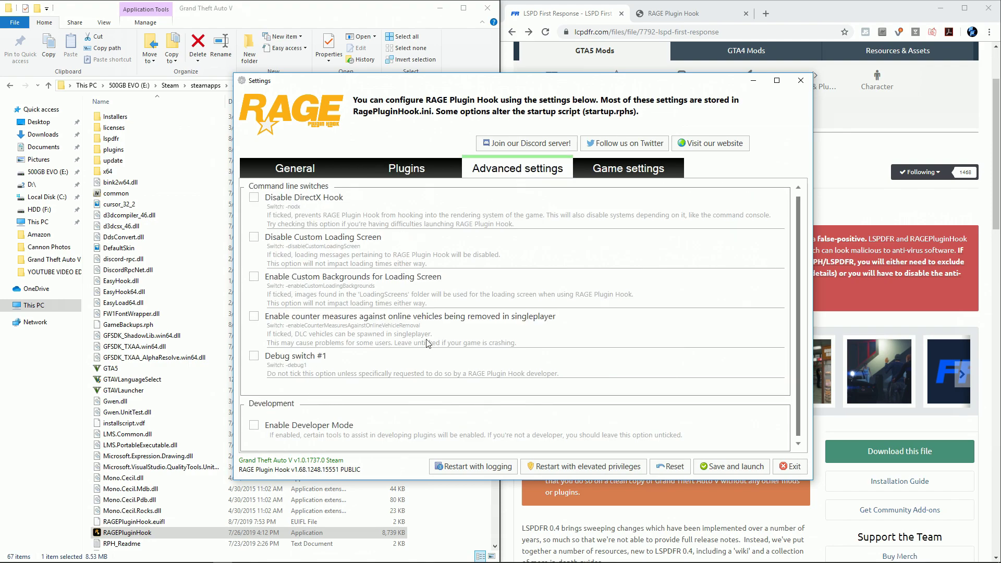
{"action": "left_click", "coordinate": [622, 177]}
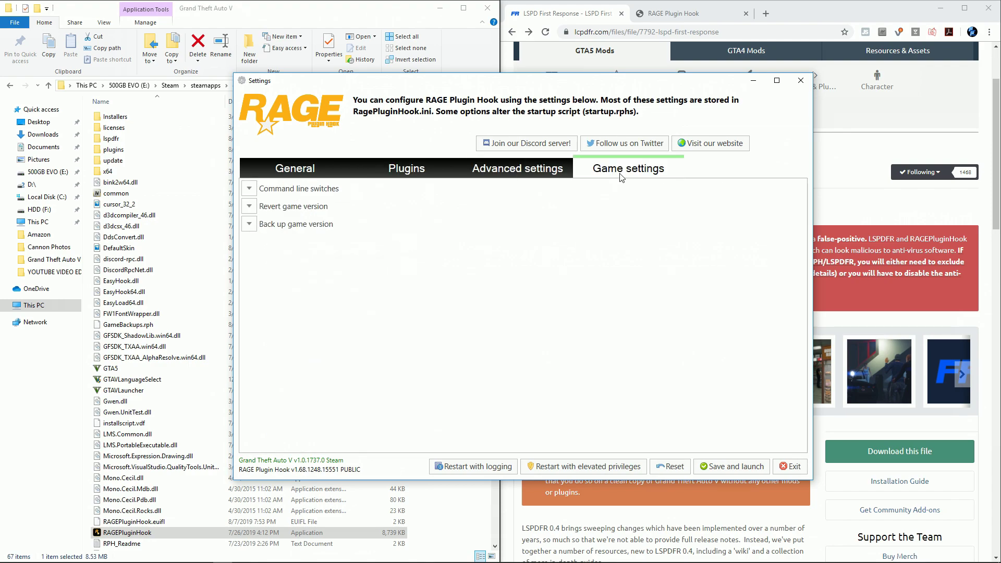
{"action": "left_click", "coordinate": [250, 207]}
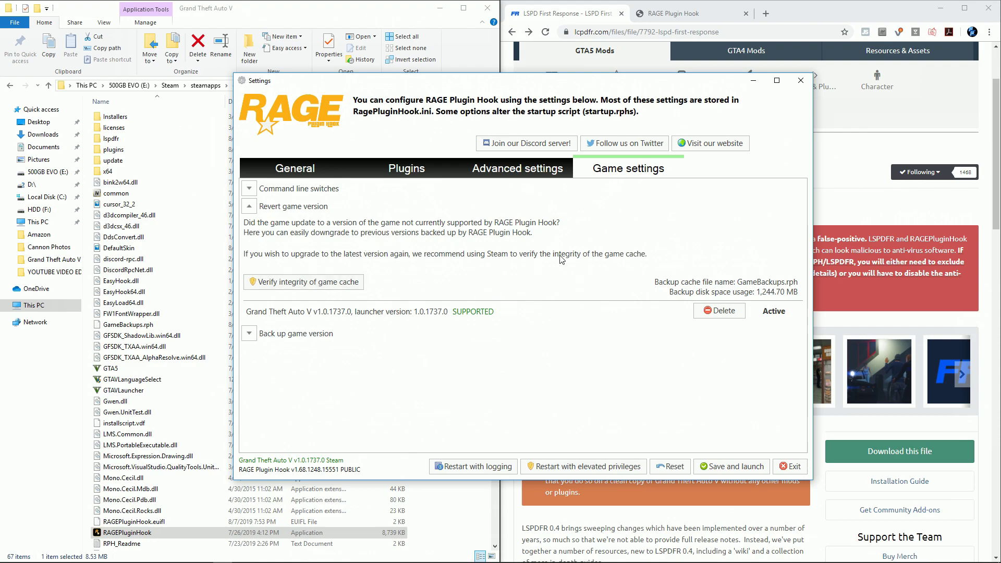
{"action": "left_click", "coordinate": [733, 464]}
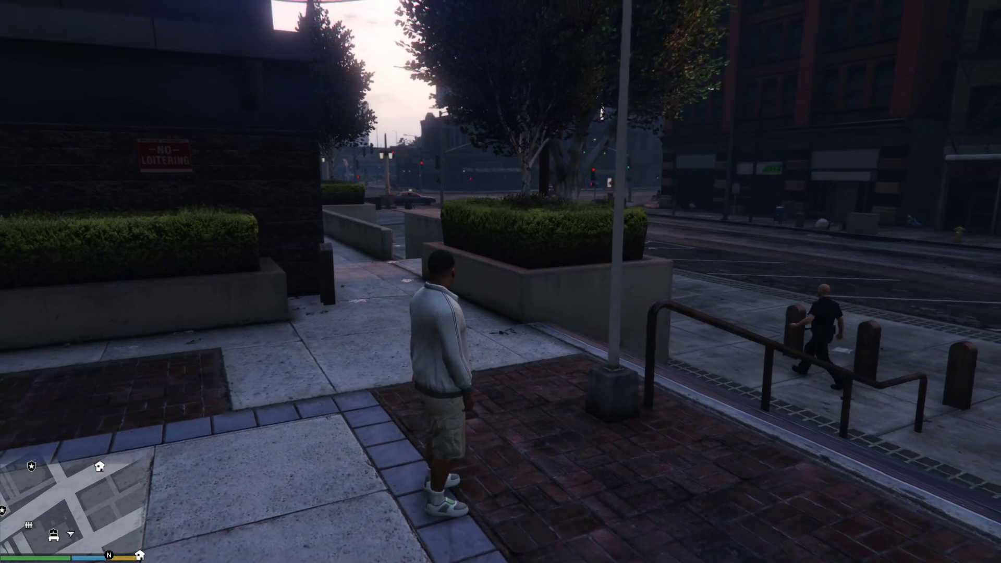
Dismiss the incoming phone call and place a map waypoint near the Mission Row police station.
{"action": "mouse_move", "coordinate": [501, 281]}
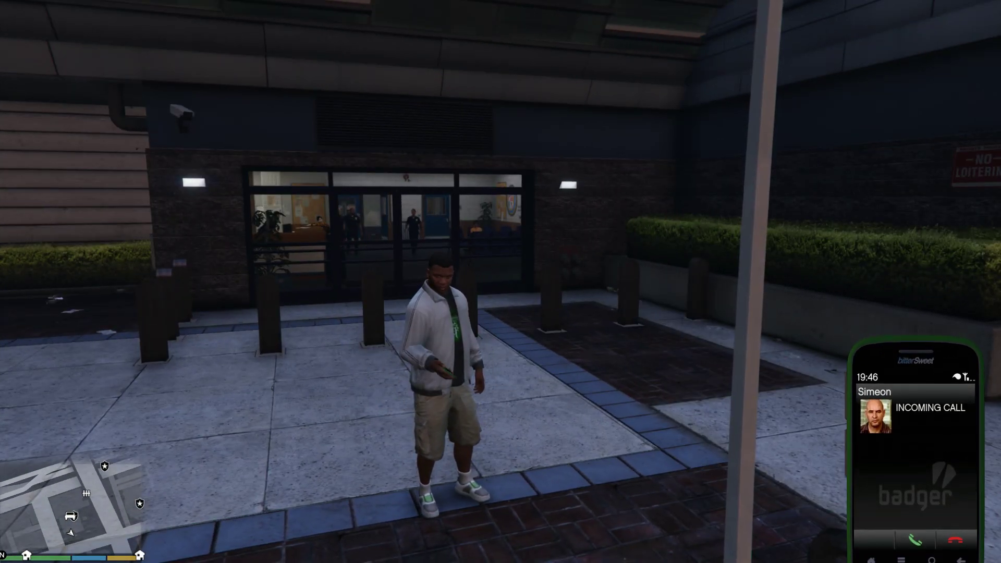
{"action": "key", "text": "BackSpace"}
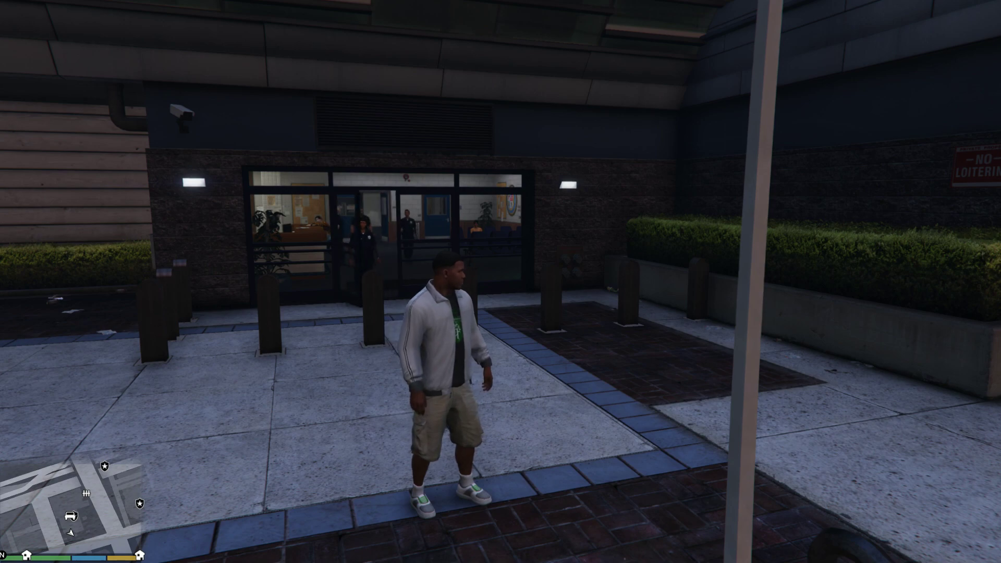
{"action": "key", "text": "Escape"}
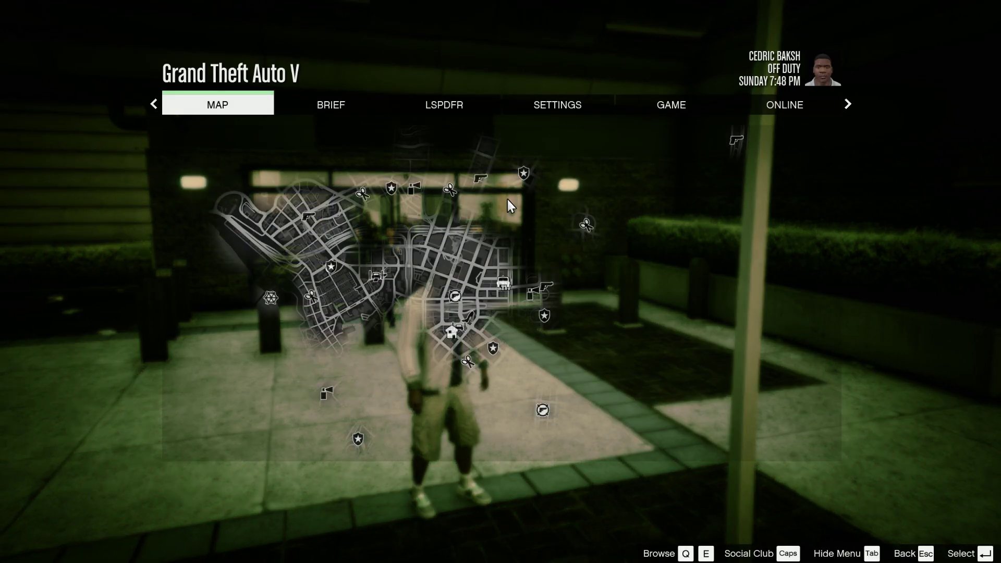
{"action": "left_click", "coordinate": [509, 327]}
{"action": "scroll", "coordinate": [452, 342], "scroll_direction": "up", "scroll_amount": 4}
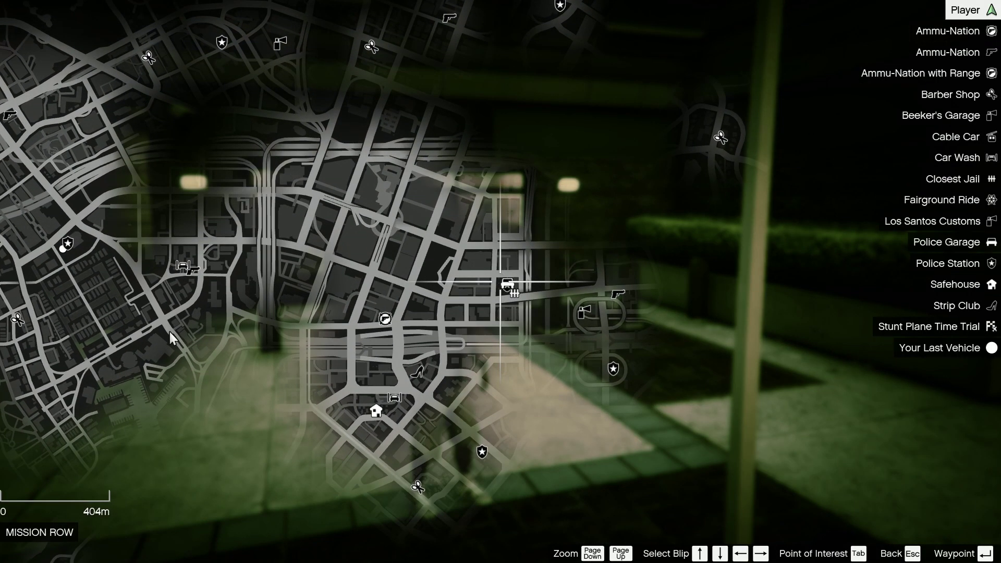
{"action": "left_click", "coordinate": [496, 297]}
{"action": "key", "text": "Escape"}
{"action": "key", "text": "Escape"}
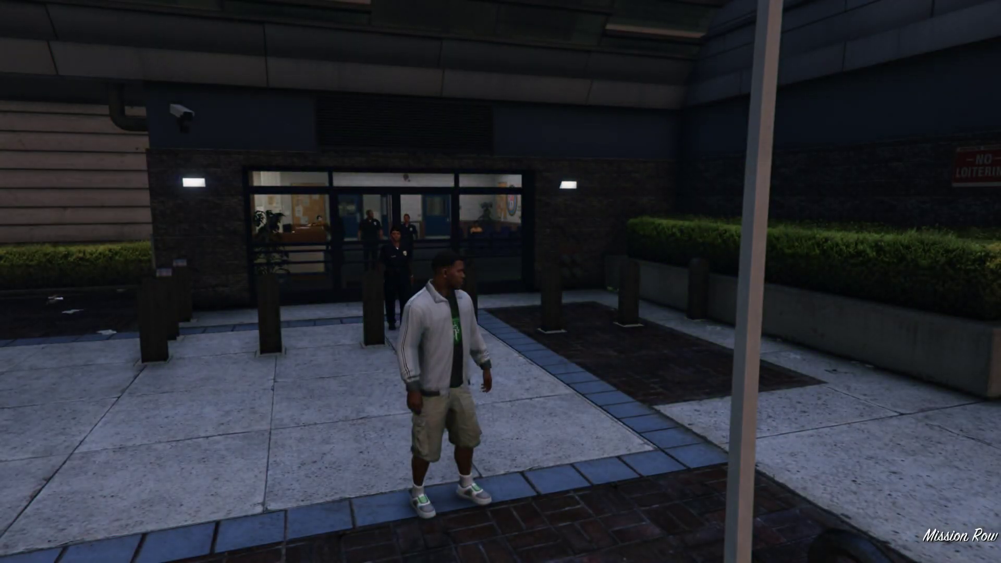
Try to teleport to the waypoint with the RAGE Plugin Hook console command TeleportToWaypoint.
{"action": "key", "text": "F4"}
{"action": "type", "text": "tele"}
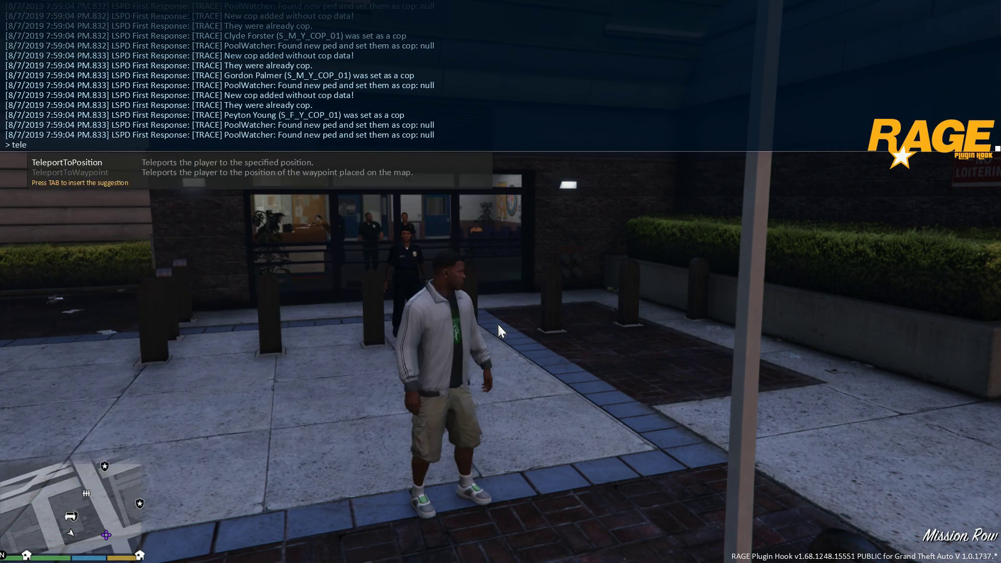
{"action": "key", "text": "Tab"}
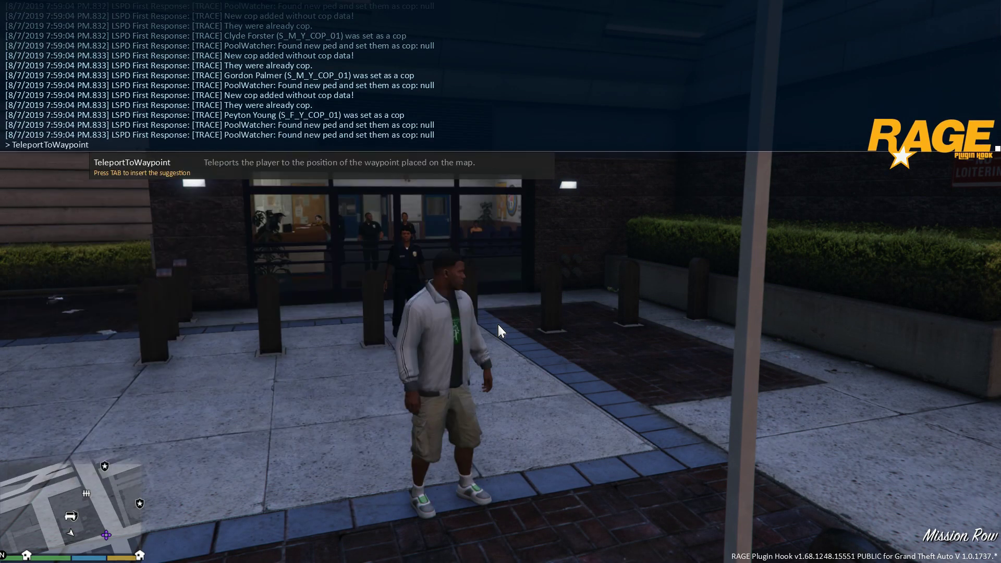
{"action": "key", "text": "Return"}
{"action": "key", "text": "Escape"}
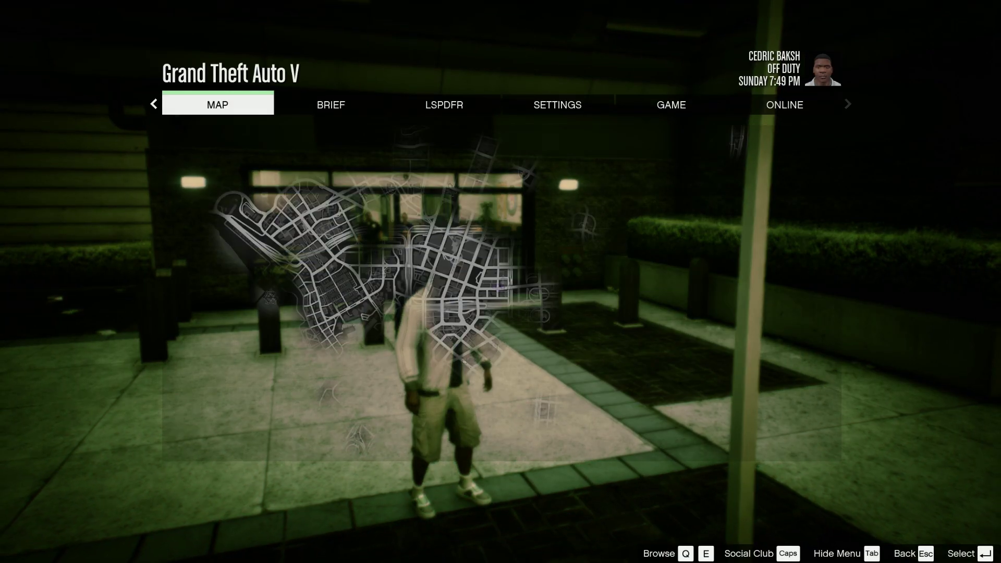
{"action": "key", "text": "Escape"}
Walk the character into the police station and through the locker rooms door to the blue marker by the lockers.
{"action": "key", "text": "w"}
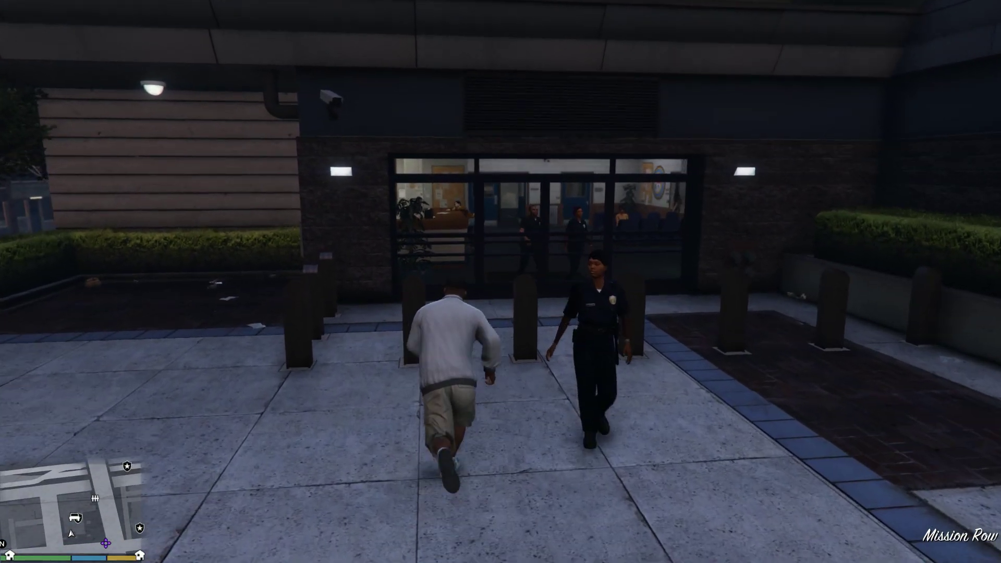
{"action": "key", "text": "w"}
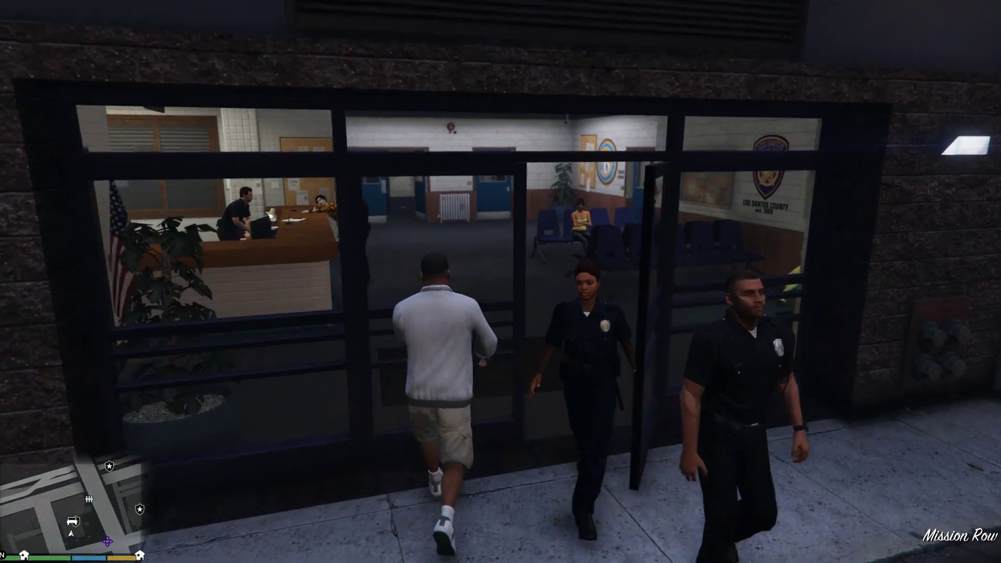
{"action": "key", "text": "w"}
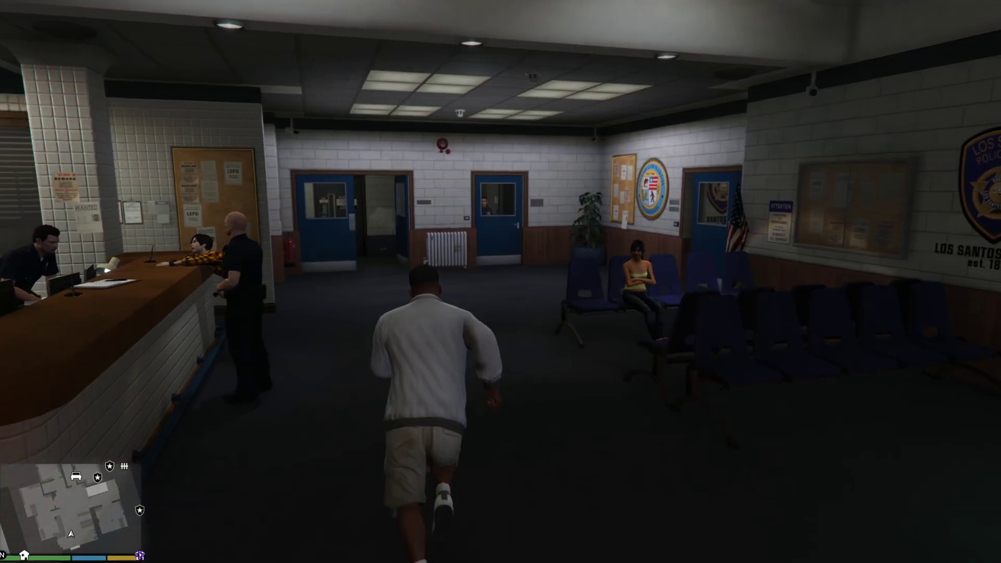
{"action": "key", "text": "w"}
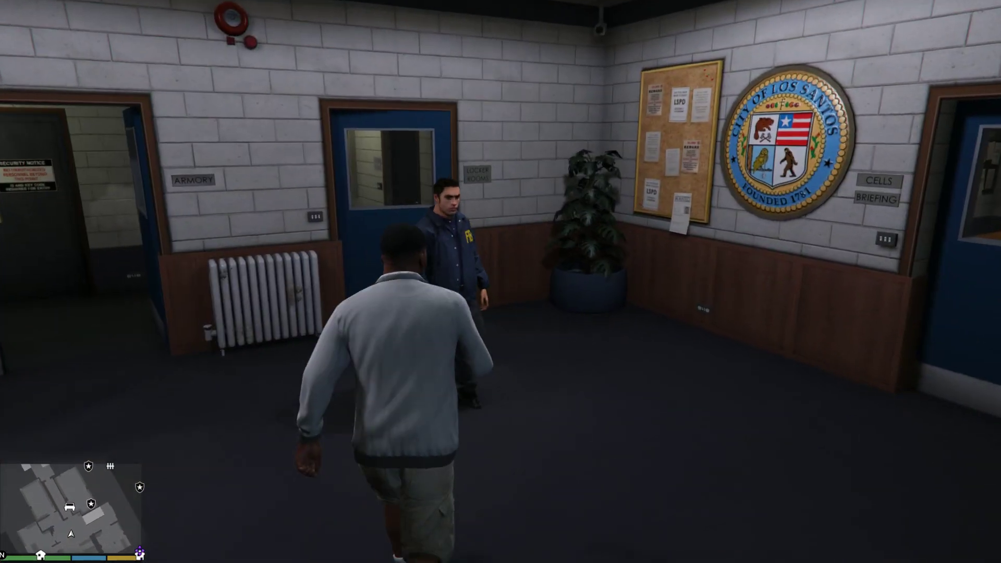
{"action": "key", "text": "w"}
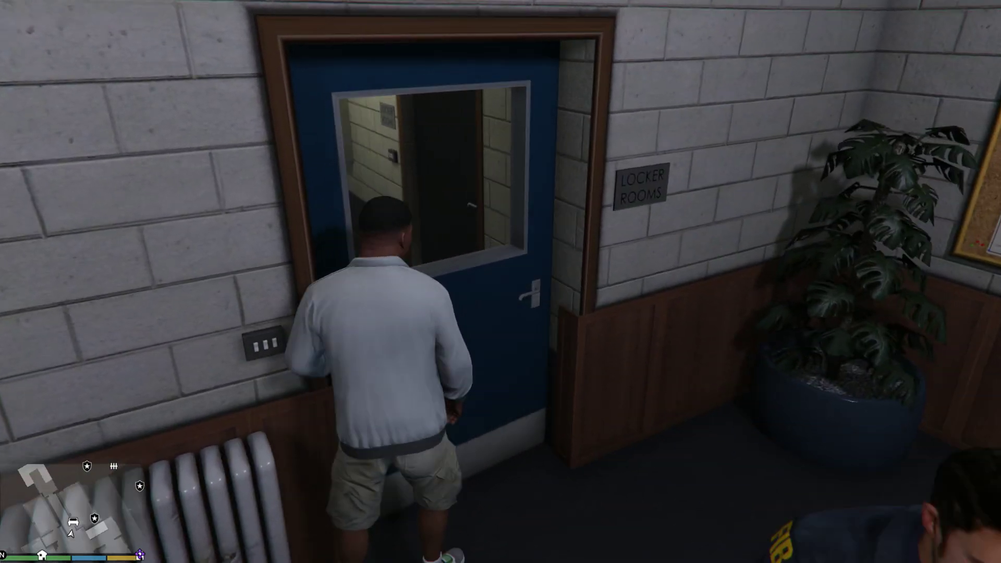
{"action": "key", "text": "w"}
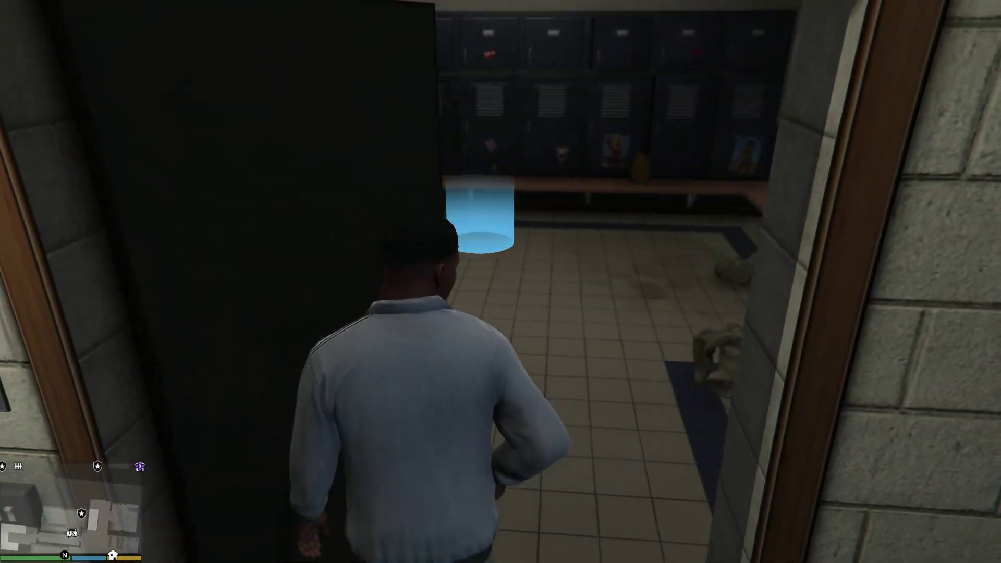
{"action": "key", "text": "w"}
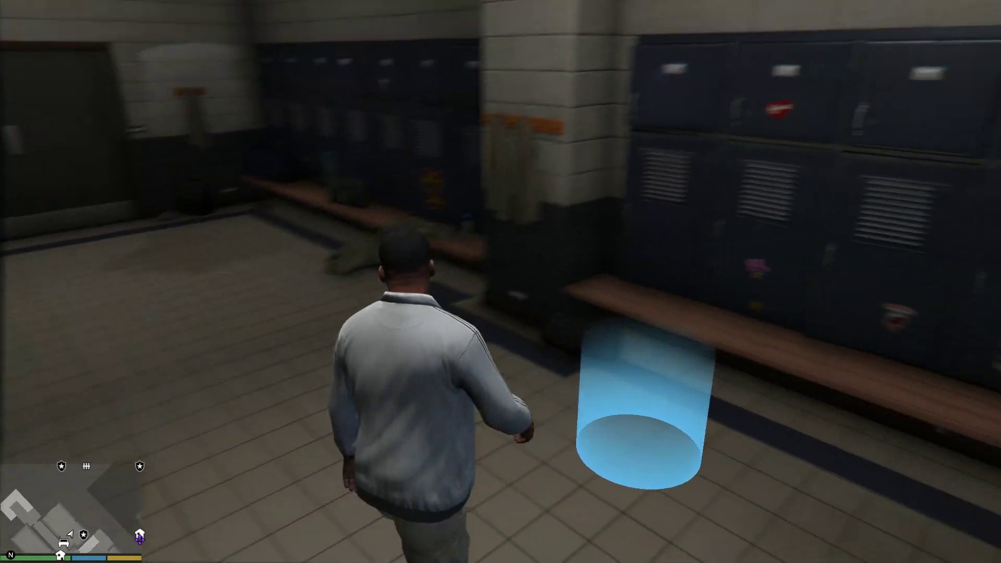
{"action": "key", "text": "w"}
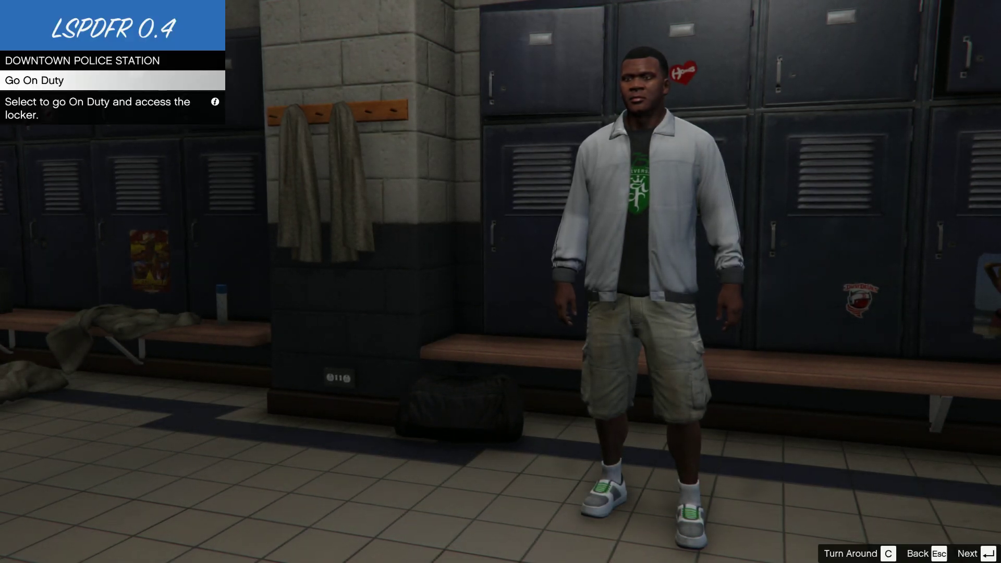
Go on duty with a new character, entering the character's full name, and choose the Police Garage at the Downtown Police Station.
{"action": "key", "text": "Return"}
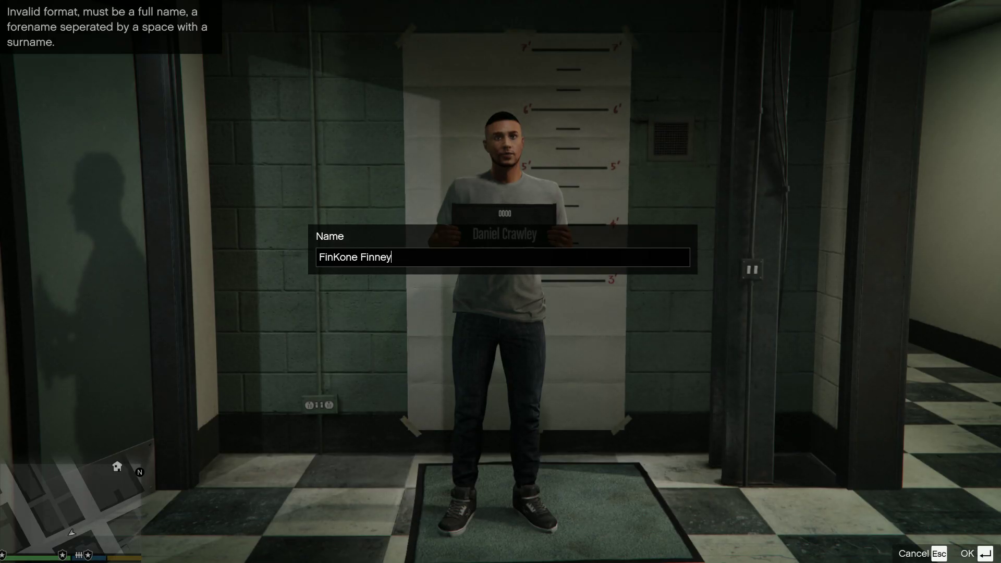
{"action": "key", "text": "Return"}
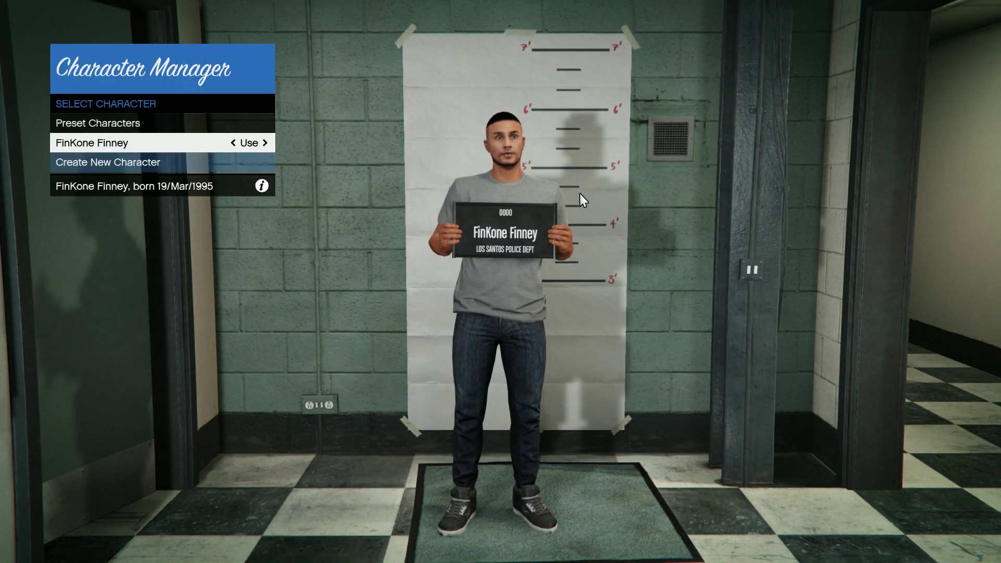
{"action": "key", "text": "Right"}
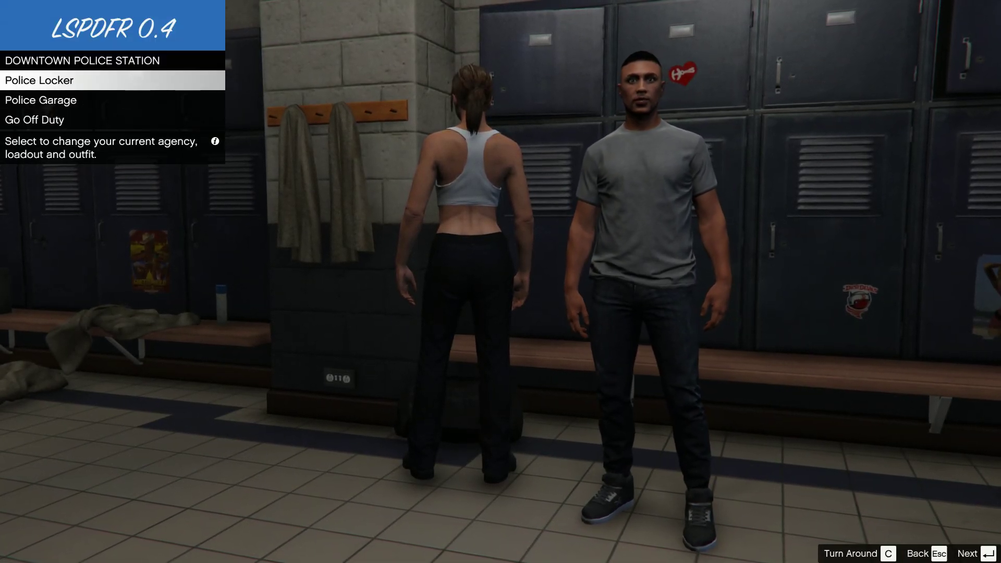
{"action": "key", "text": "Down"}
{"action": "key", "text": "Return"}
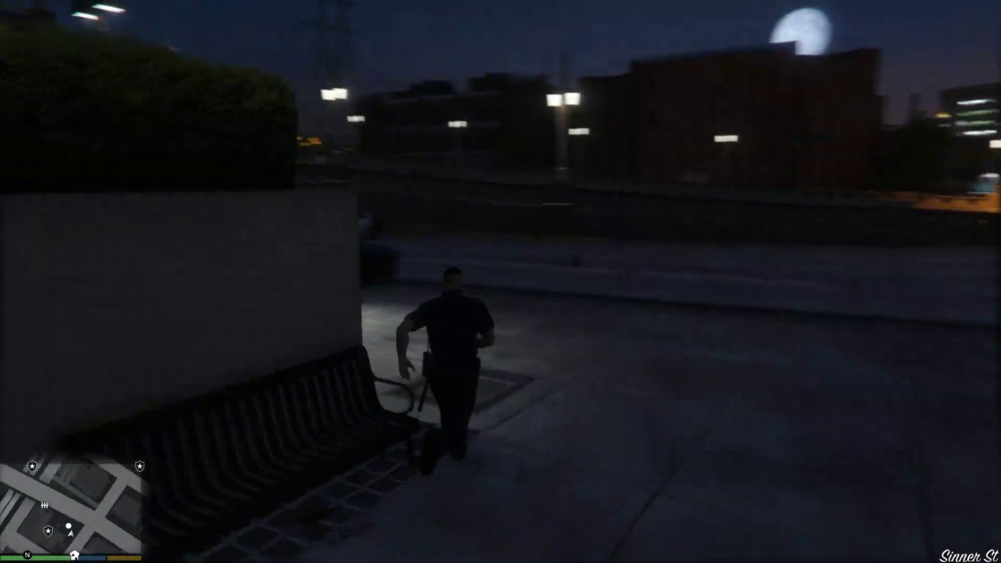
Get into the unmarked police car outside the station and drive it up to the street.
{"action": "key", "text": "f"}
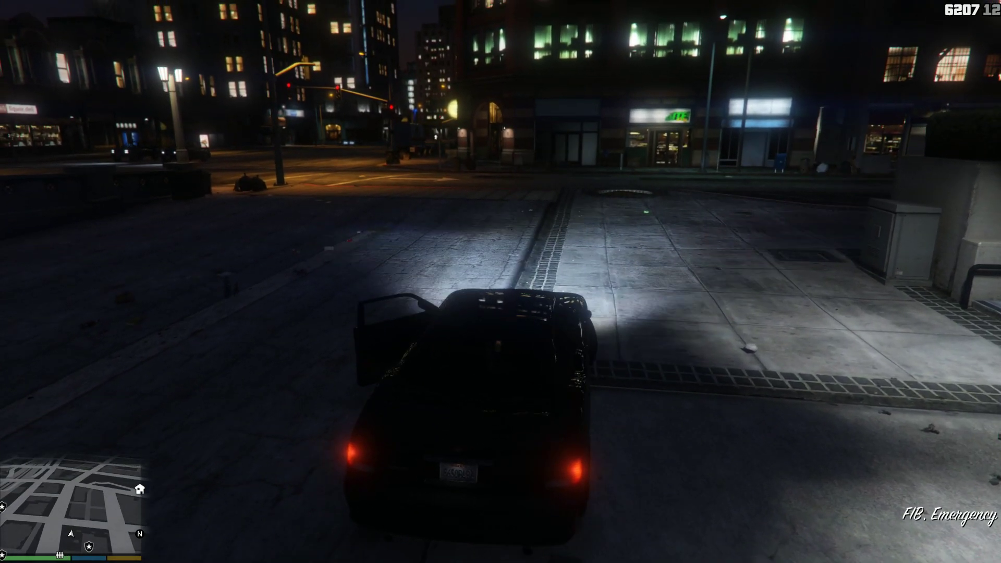
{"action": "key", "text": "w"}
{"action": "key", "text": "a"}
{"action": "key", "text": "d"}
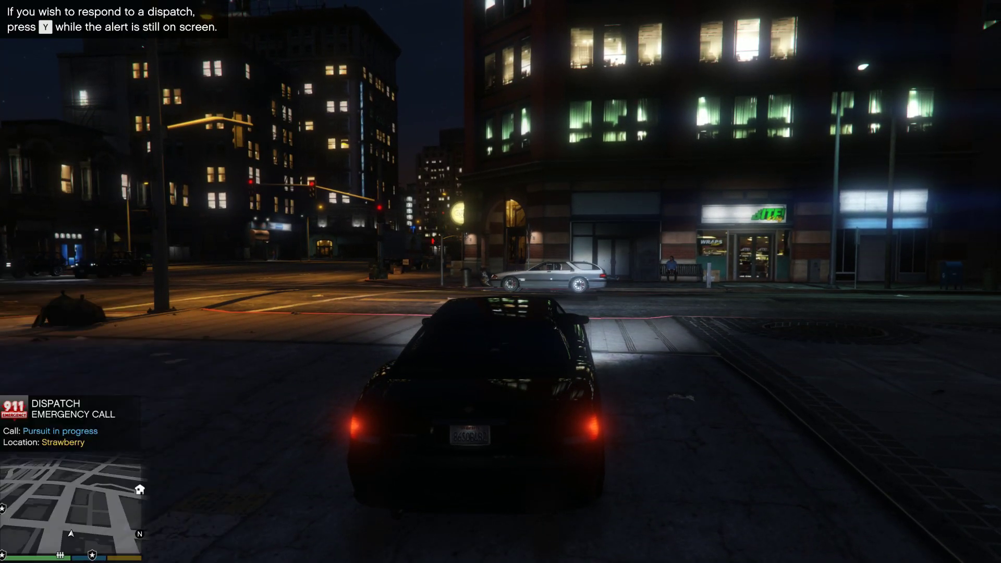
Accept the "Pursuit in progress" dispatch in Strawberry, turn on the emergency lights, and drive along Vespucci Blvd towards the suspect.
{"action": "key", "text": "y"}
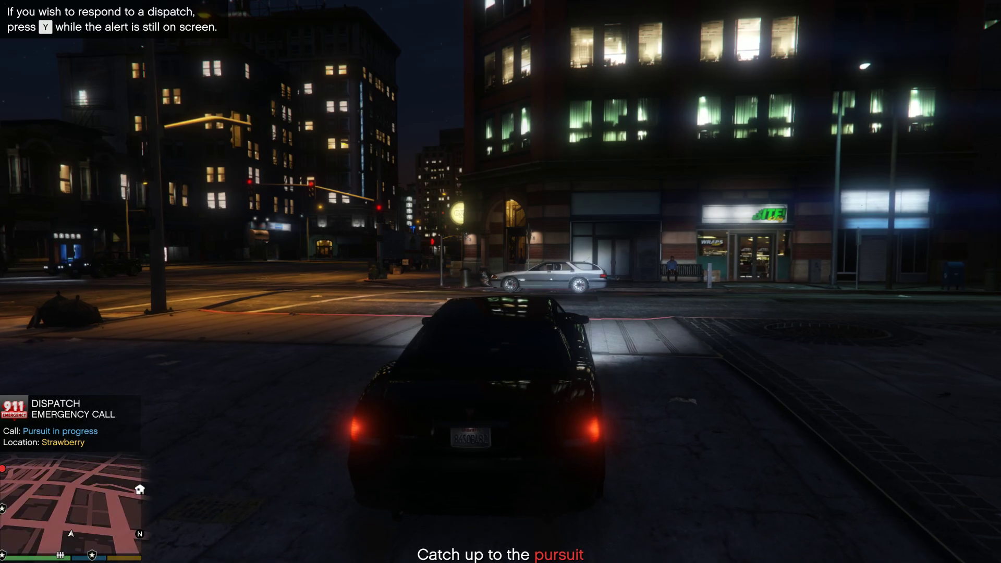
{"action": "key", "text": "w"}
{"action": "key", "text": "e"}
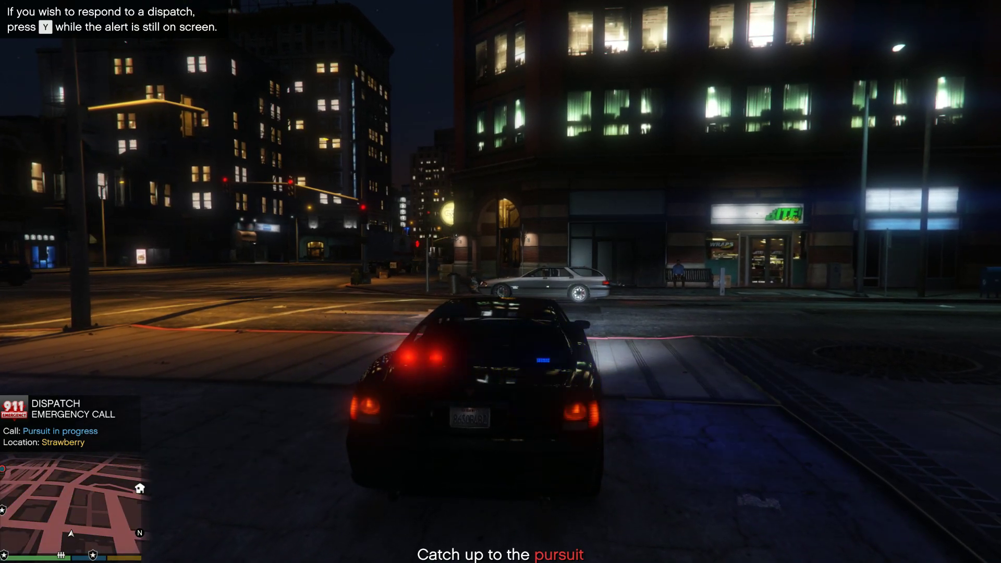
{"action": "key", "text": "a"}
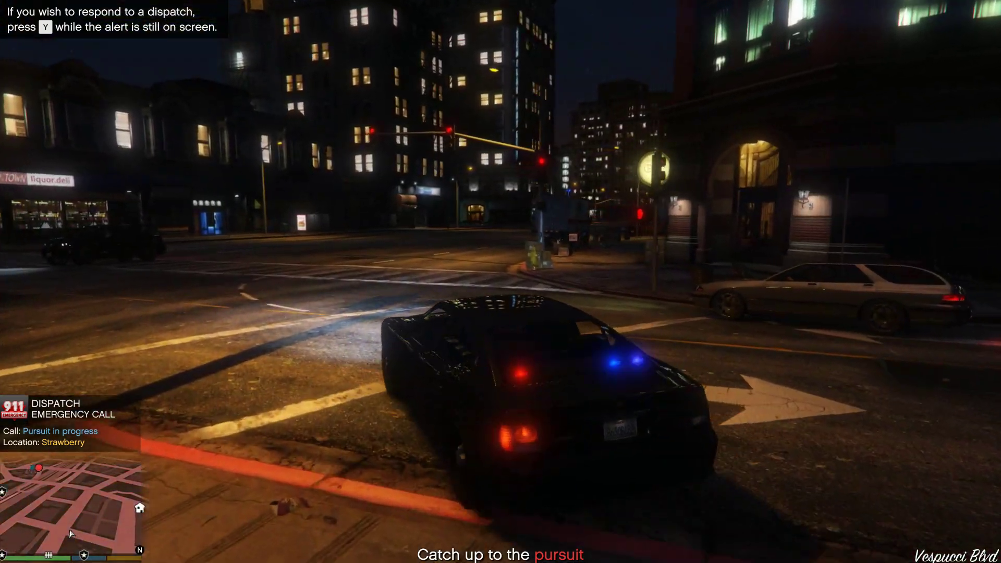
{"action": "key", "text": "w"}
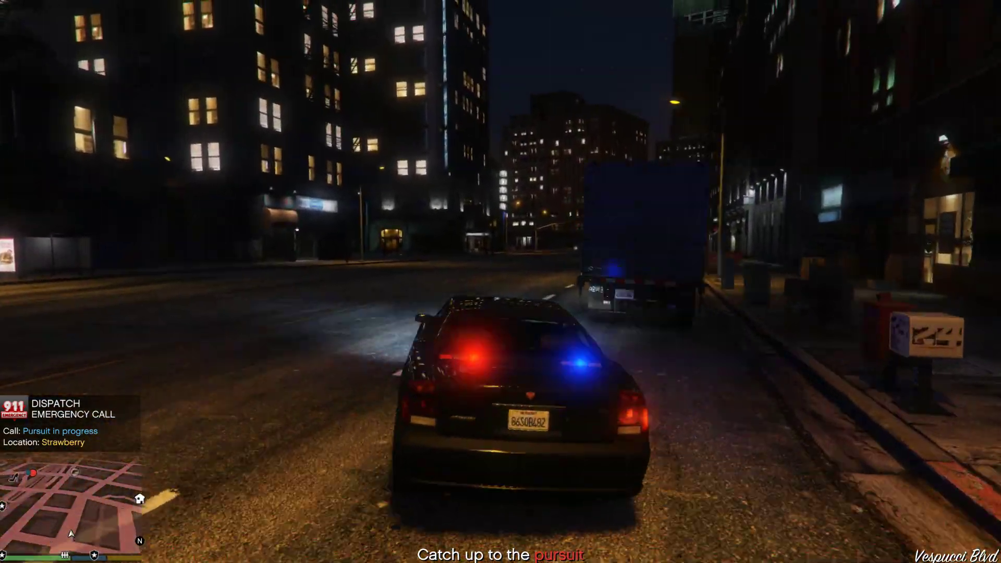
{"action": "key", "text": "a"}
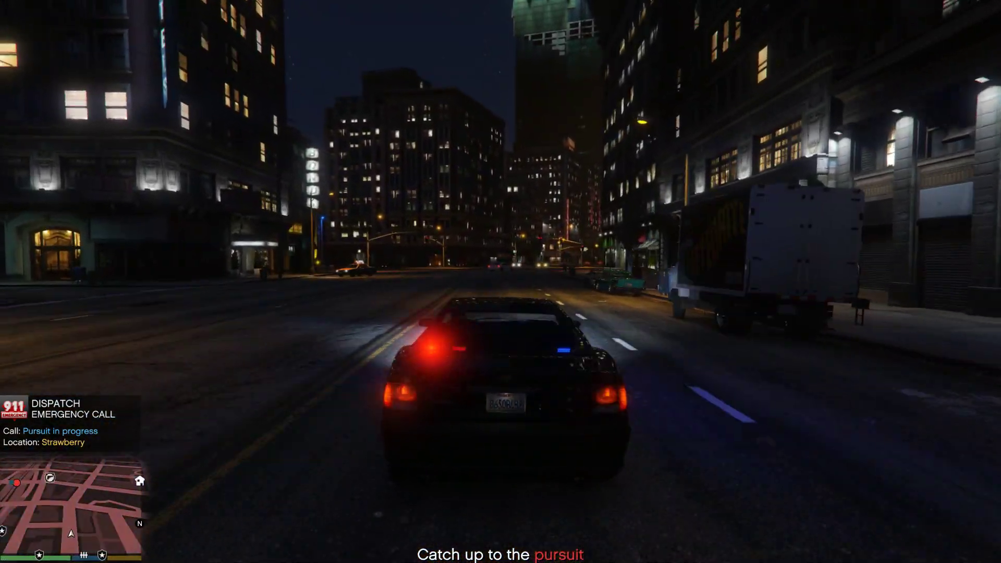
{"action": "key", "text": "w"}
{"action": "key", "text": "d"}
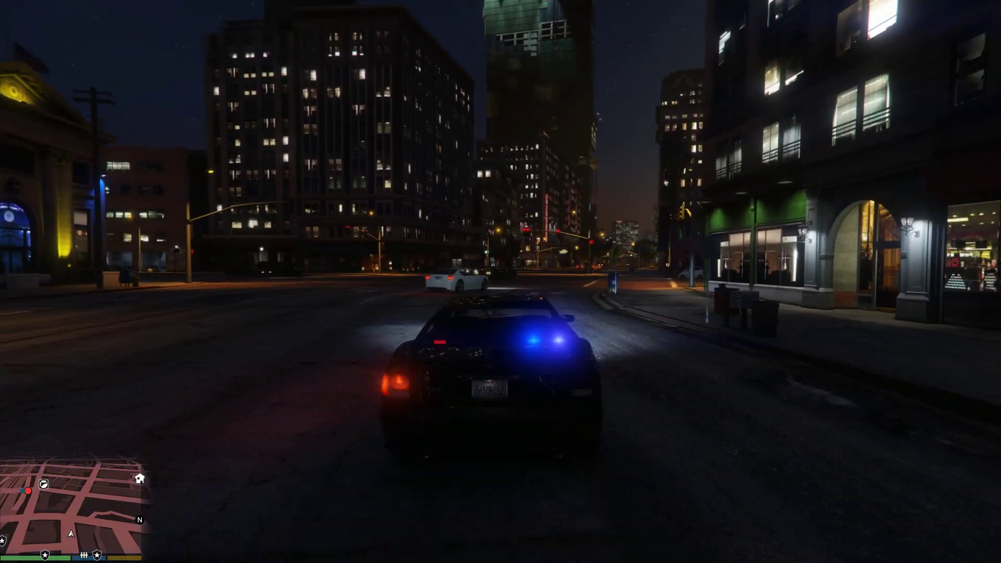
{"action": "key", "text": "r"}
{"action": "key", "text": "w"}
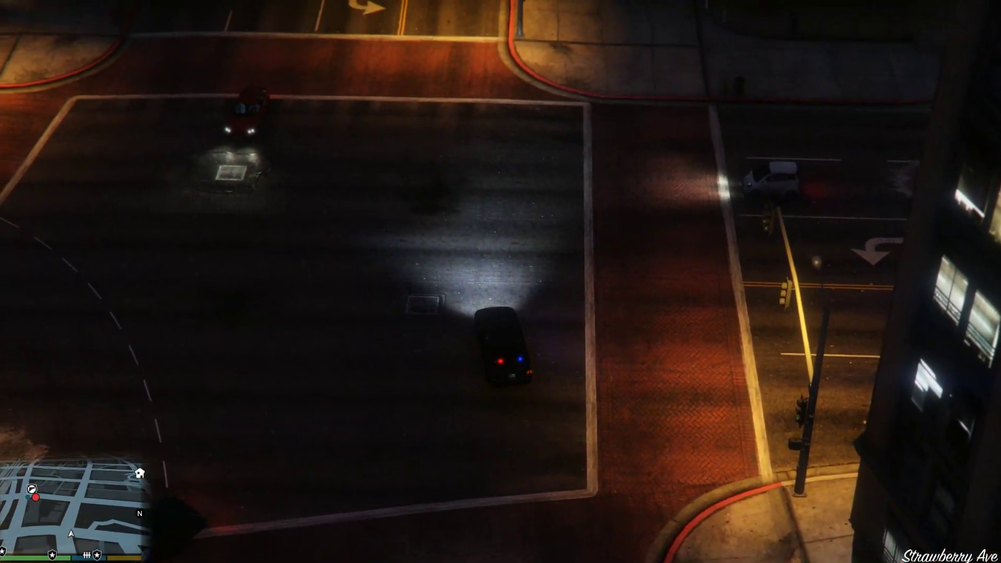